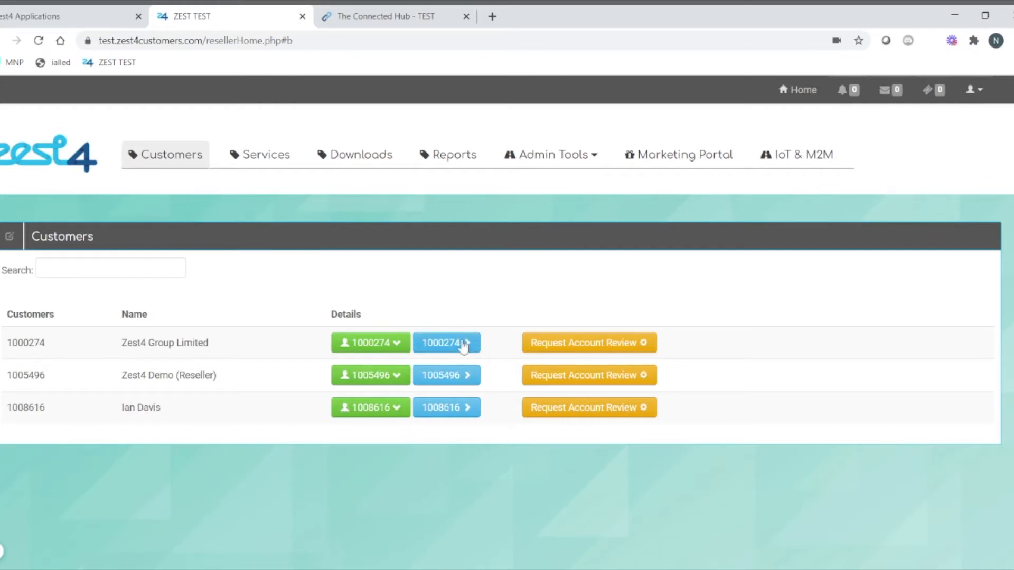
Step: Open the My Connected Hub settings and check the Get Help e-mail address
{"action": "left_click", "coordinate": [973, 95]}
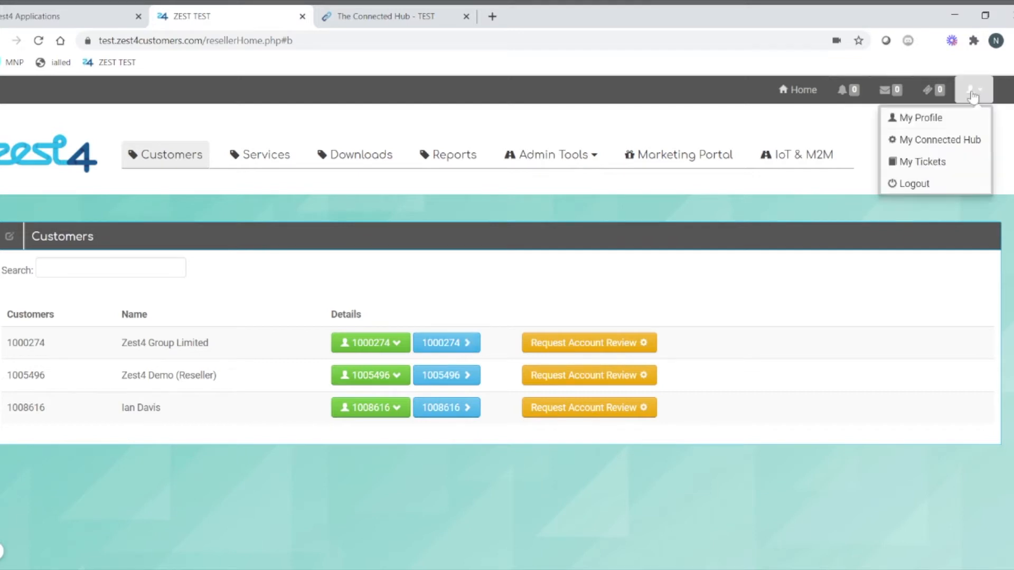
{"action": "left_click", "coordinate": [919, 140]}
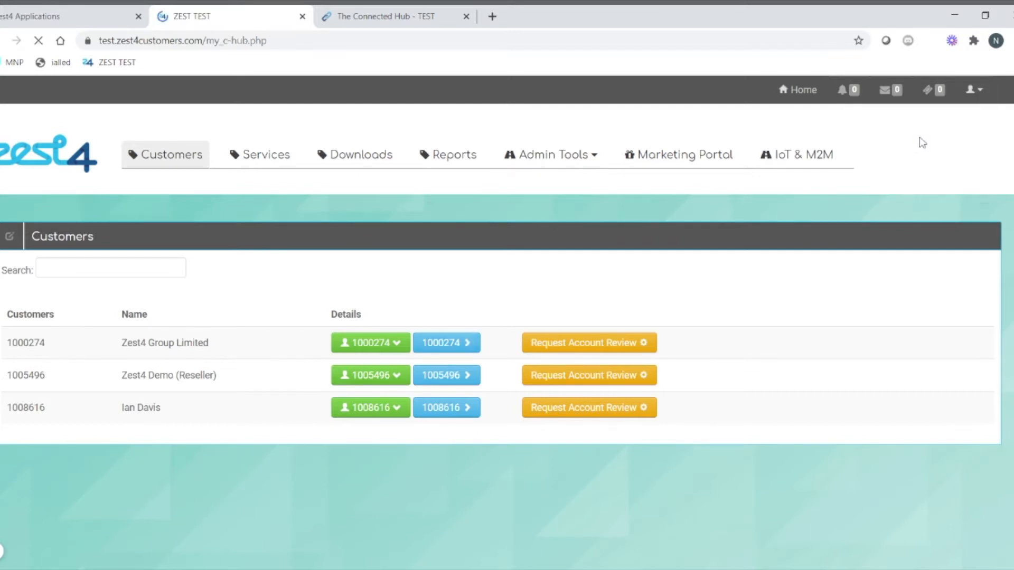
{"action": "scroll", "coordinate": [679, 316], "scroll_direction": "down", "scroll_amount": 3}
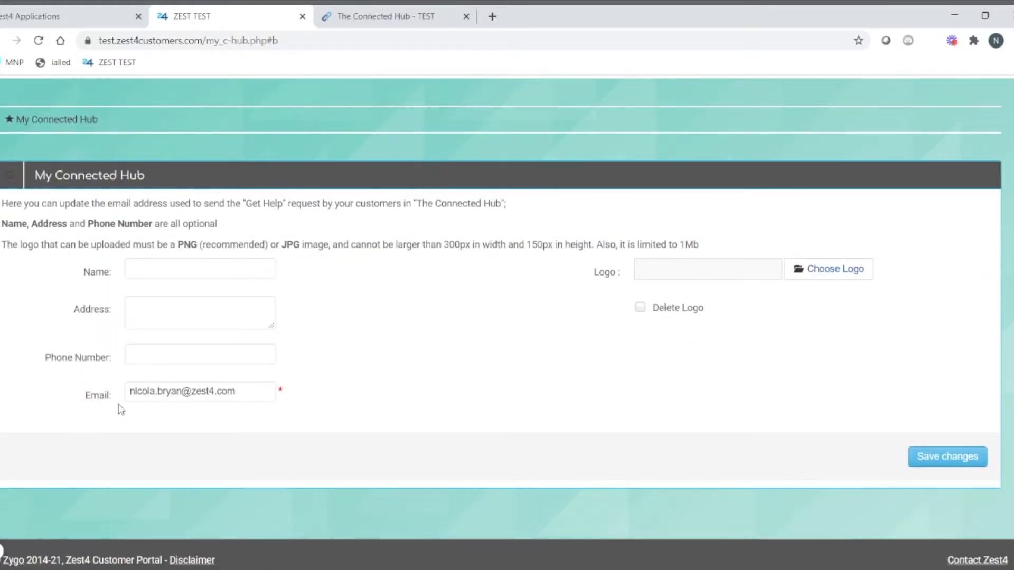
{"action": "left_click", "coordinate": [235, 391]}
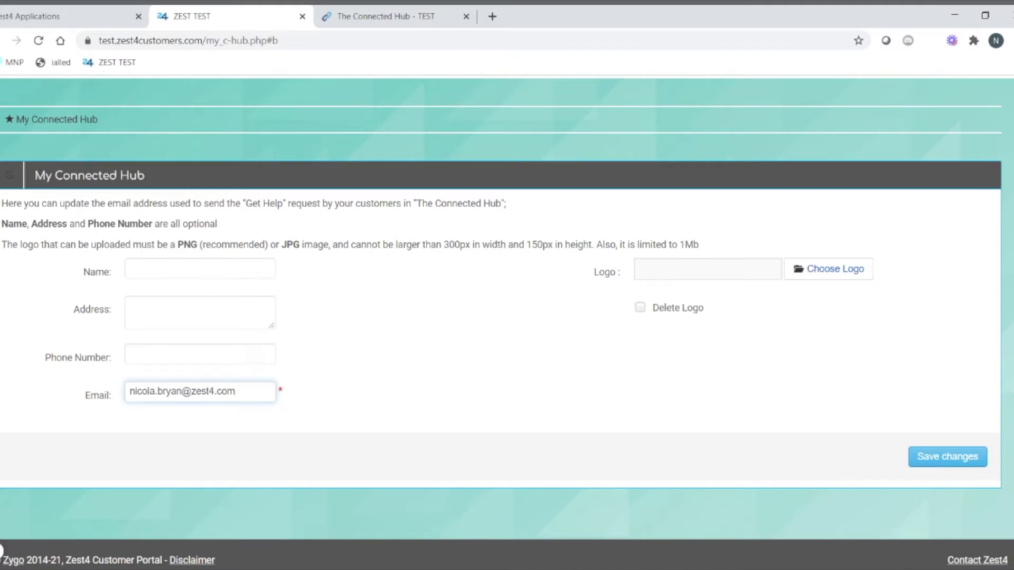
Step: Enter 'Zest4 Service Team', its postal address, phone number and the z4-logo-300px.png logo, then save
{"action": "left_click", "coordinate": [162, 270]}
{"action": "type", "text": "Zest4 Service Team"}
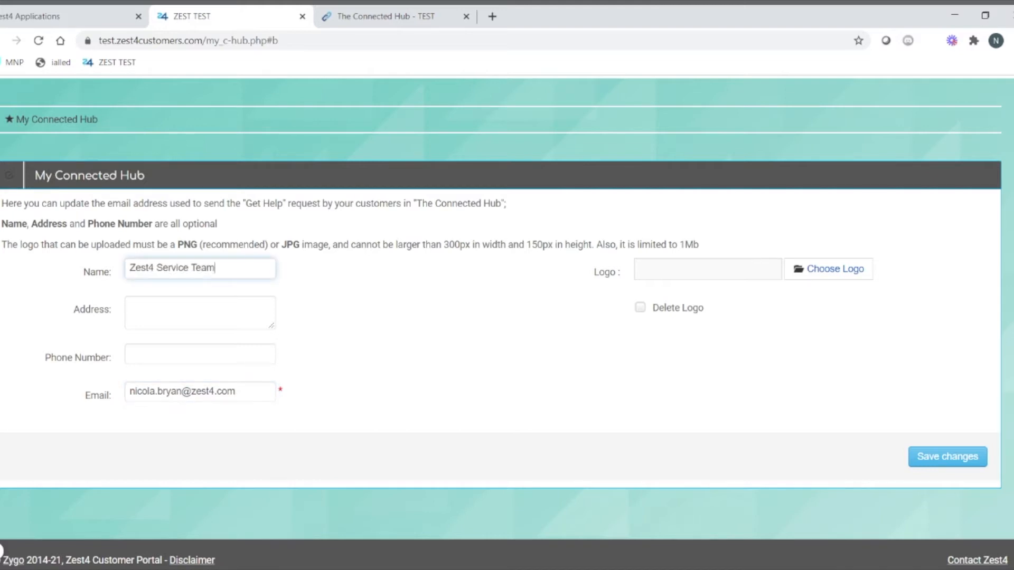
{"action": "key", "text": "Tab"}
{"action": "type", "text": "50 Alderley Road"}
{"action": "key", "text": "Return"}
{"action": "type", "text": "Wilmslow"}
{"action": "key", "text": "Tab"}
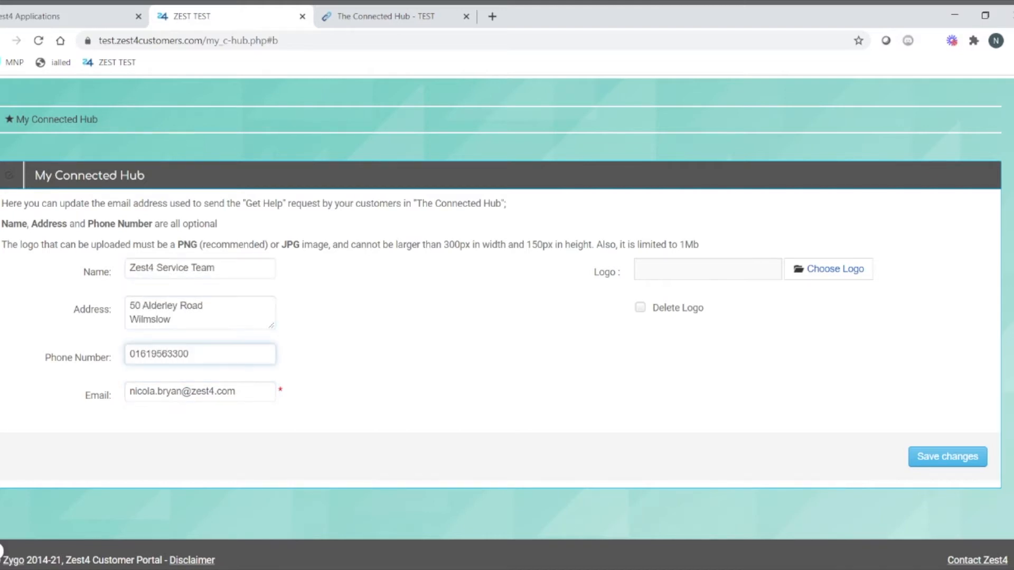
{"action": "left_click", "coordinate": [838, 275]}
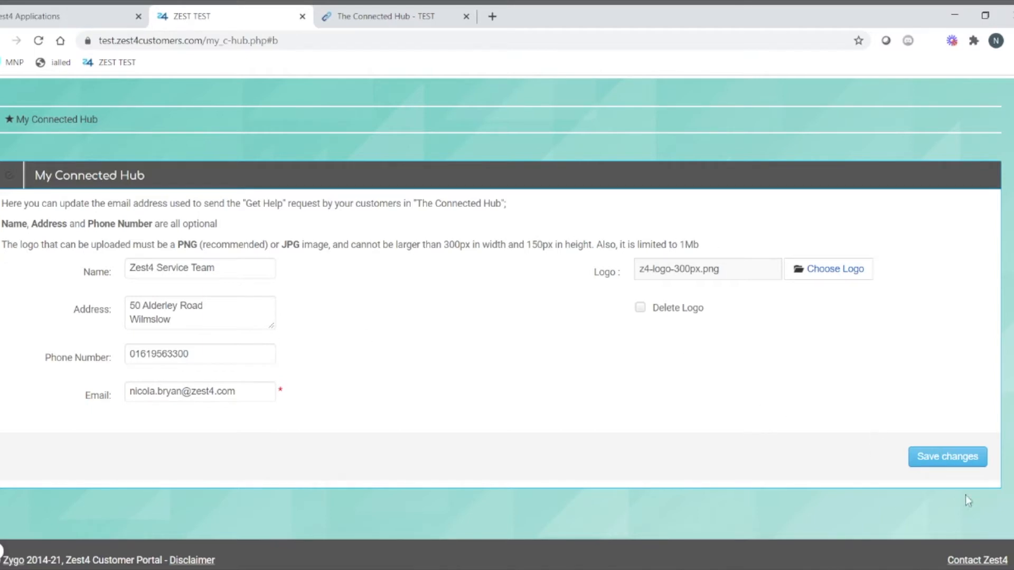
{"action": "left_click", "coordinate": [955, 456]}
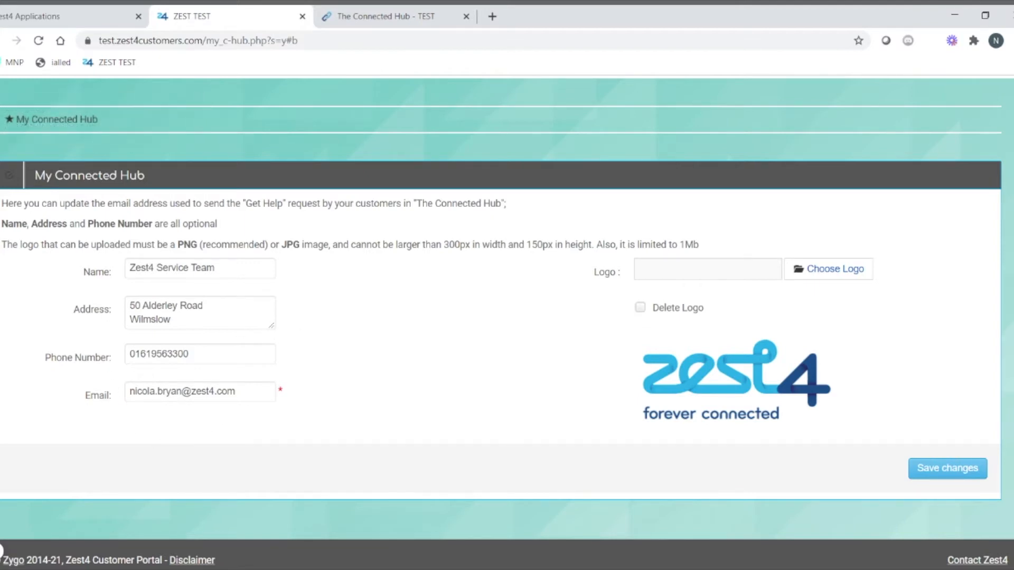
Step: Switch to The Connected Hub dashboard and bring up its Get Help dialog
{"action": "left_click", "coordinate": [376, 19]}
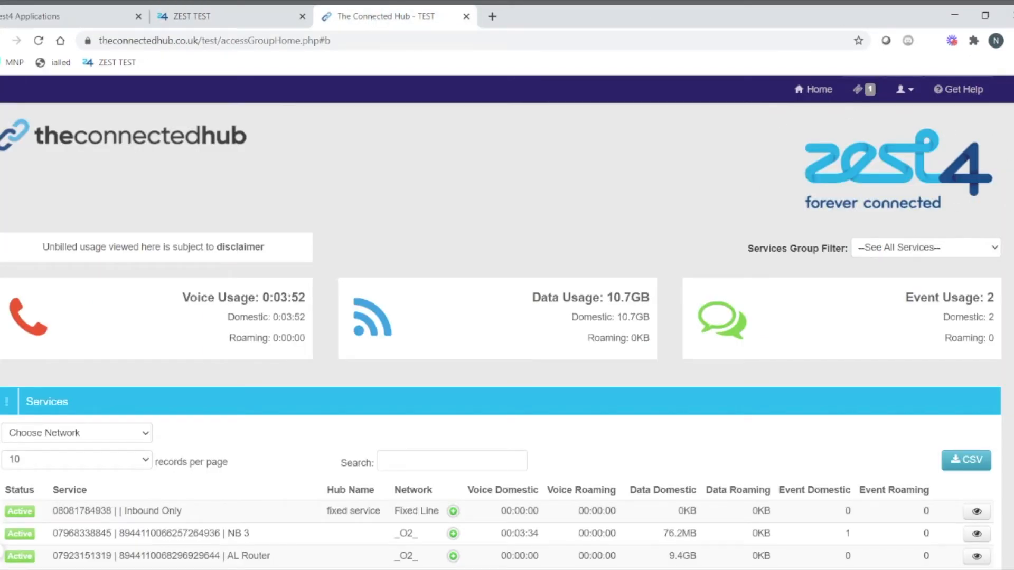
{"action": "left_click", "coordinate": [945, 89]}
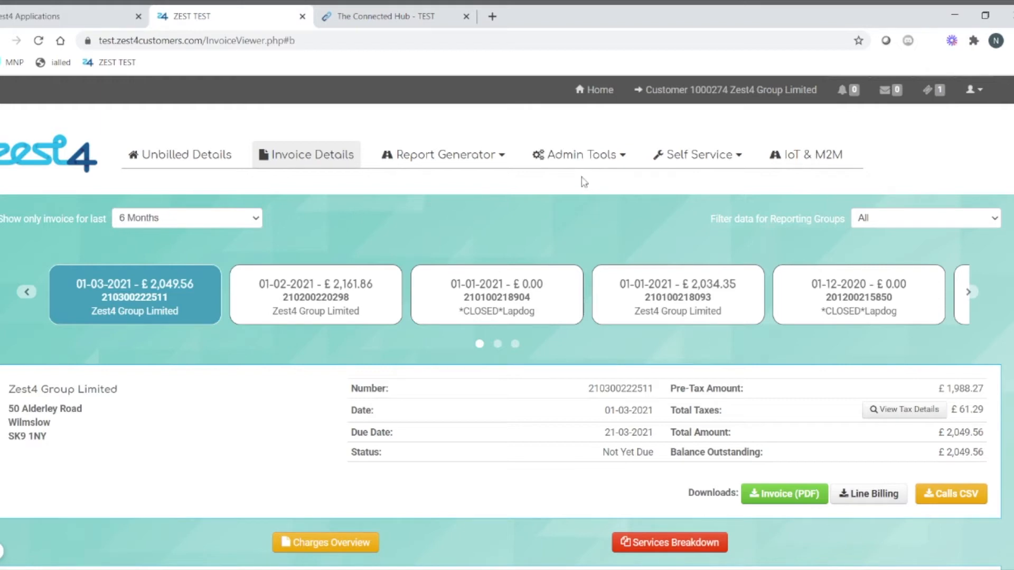
Step: Open Testing Bar Permissions from Admin Tools > Access Groups and scroll through its bar permissions
{"action": "left_click", "coordinate": [578, 160]}
{"action": "left_click", "coordinate": [579, 184]}
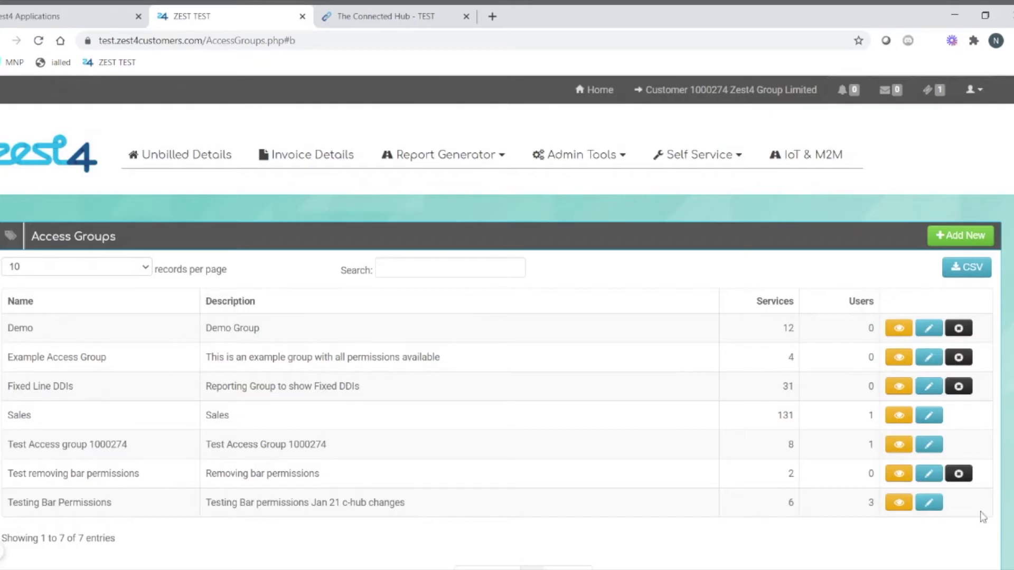
{"action": "left_click", "coordinate": [929, 502]}
{"action": "scroll", "coordinate": [537, 428], "scroll_direction": "down", "scroll_amount": 4}
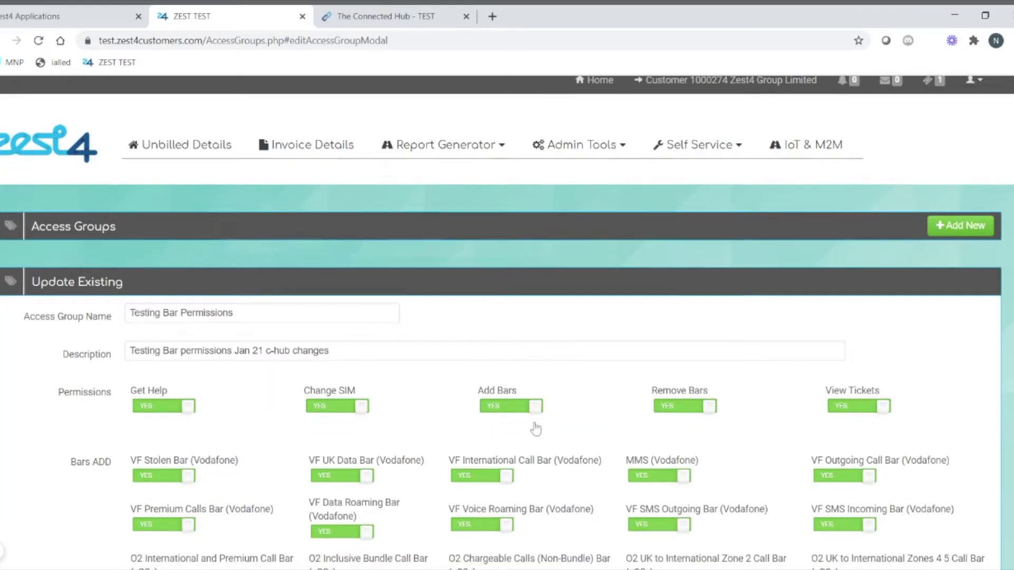
{"action": "scroll", "coordinate": [590, 411], "scroll_direction": "down", "scroll_amount": 5}
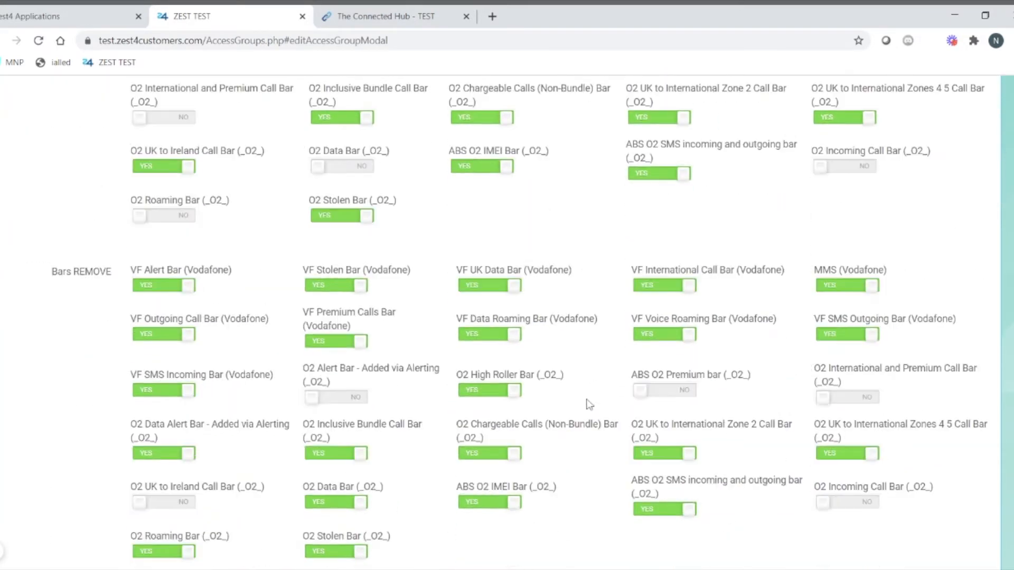
{"action": "scroll", "coordinate": [594, 364], "scroll_direction": "up", "scroll_amount": 3}
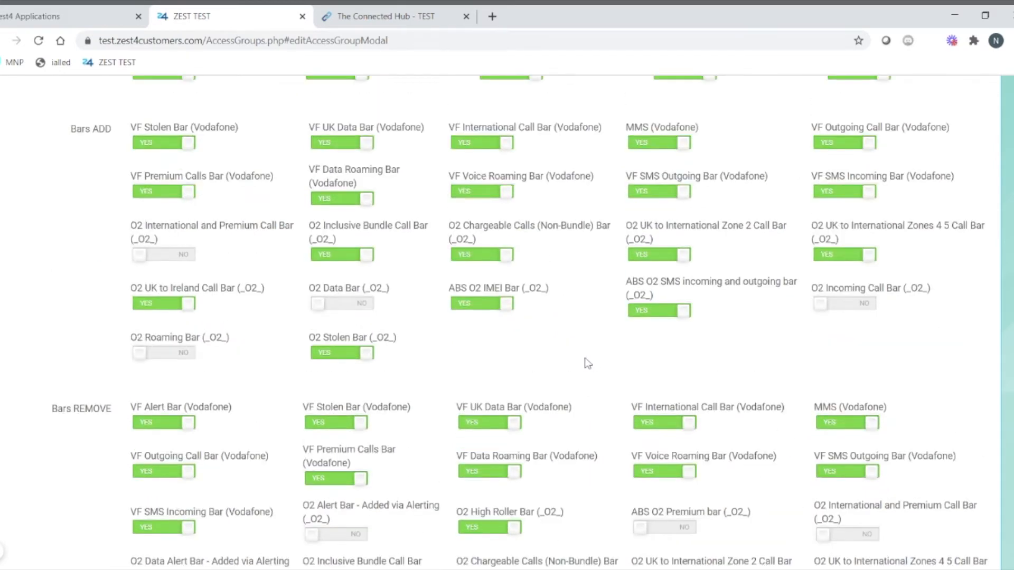
{"action": "scroll", "coordinate": [588, 363], "scroll_direction": "up", "scroll_amount": 6}
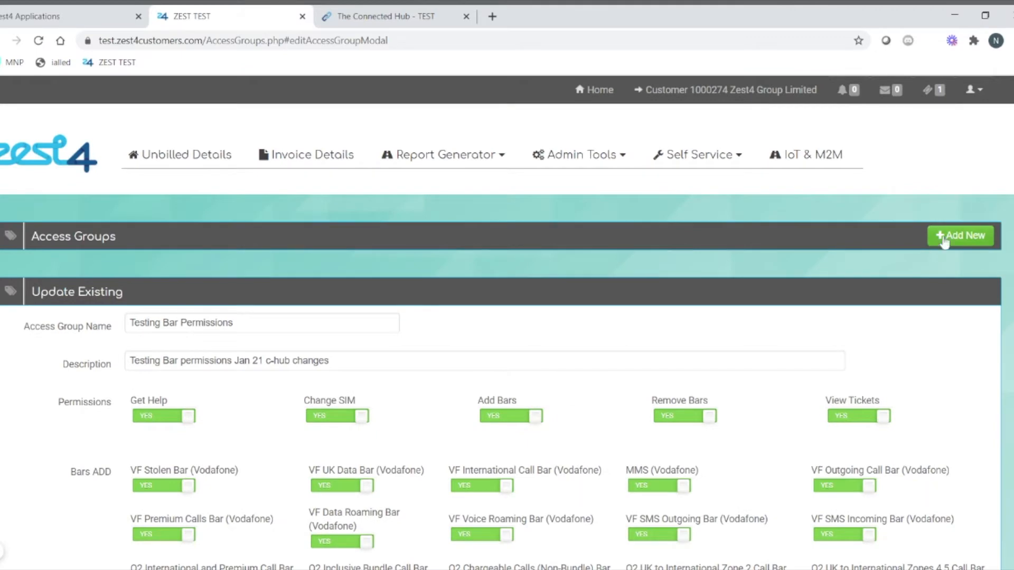
Step: Start a new access group allowed to add bars, with removing bars left off
{"action": "left_click", "coordinate": [944, 241]}
{"action": "scroll", "coordinate": [620, 335], "scroll_direction": "down", "scroll_amount": 4}
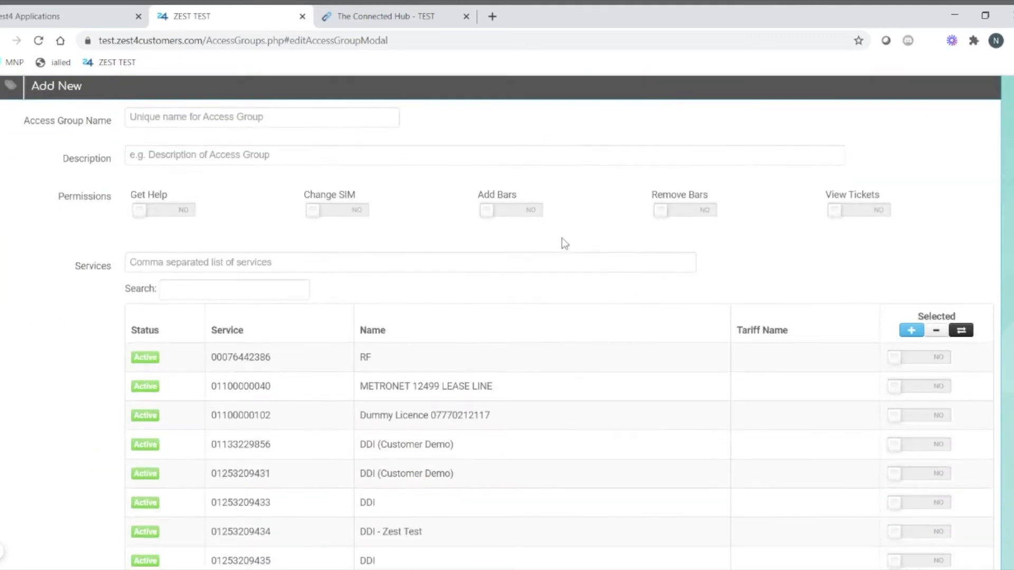
{"action": "left_click", "coordinate": [516, 211]}
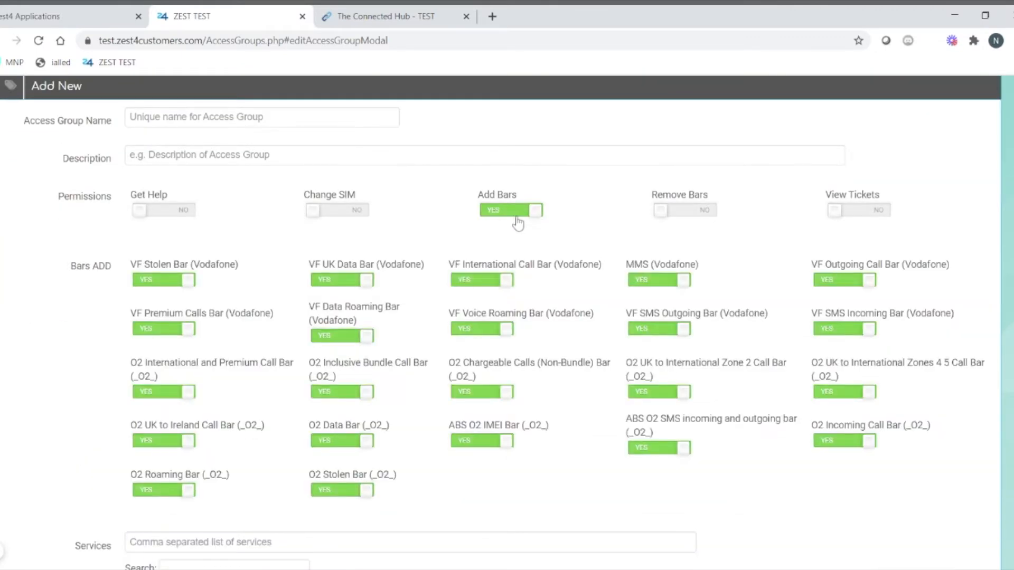
{"action": "scroll", "coordinate": [576, 324], "scroll_direction": "down", "scroll_amount": 1}
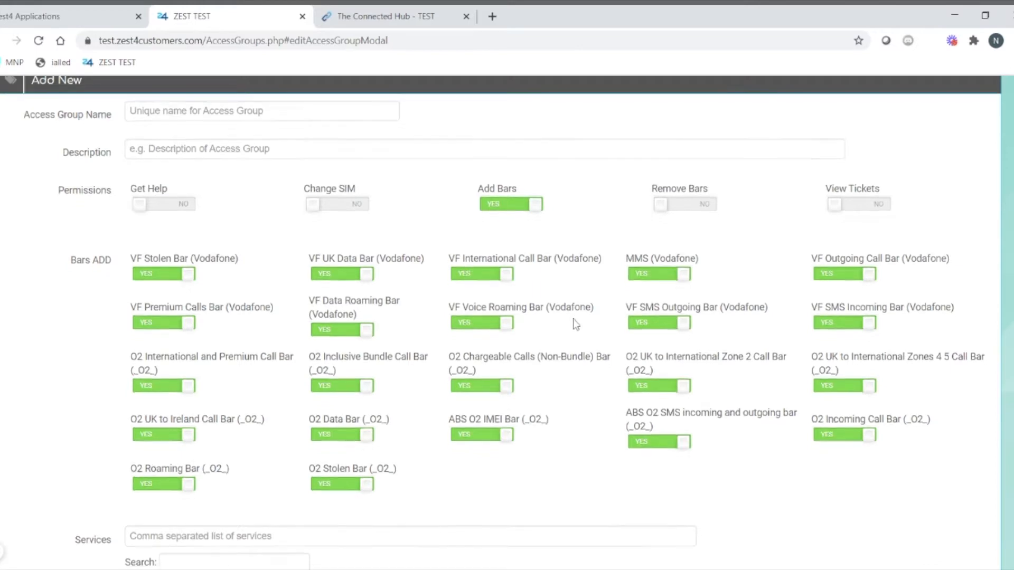
{"action": "scroll", "coordinate": [575, 324], "scroll_direction": "down", "scroll_amount": 3}
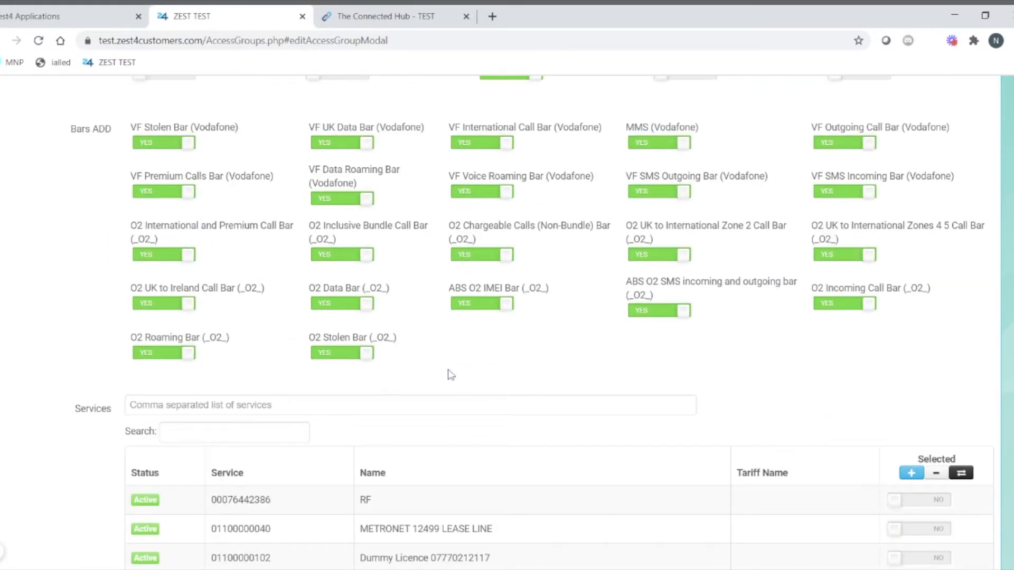
{"action": "scroll", "coordinate": [562, 335], "scroll_direction": "up", "scroll_amount": 4}
{"action": "left_click", "coordinate": [693, 280]}
{"action": "scroll", "coordinate": [606, 327], "scroll_direction": "down", "scroll_amount": 6}
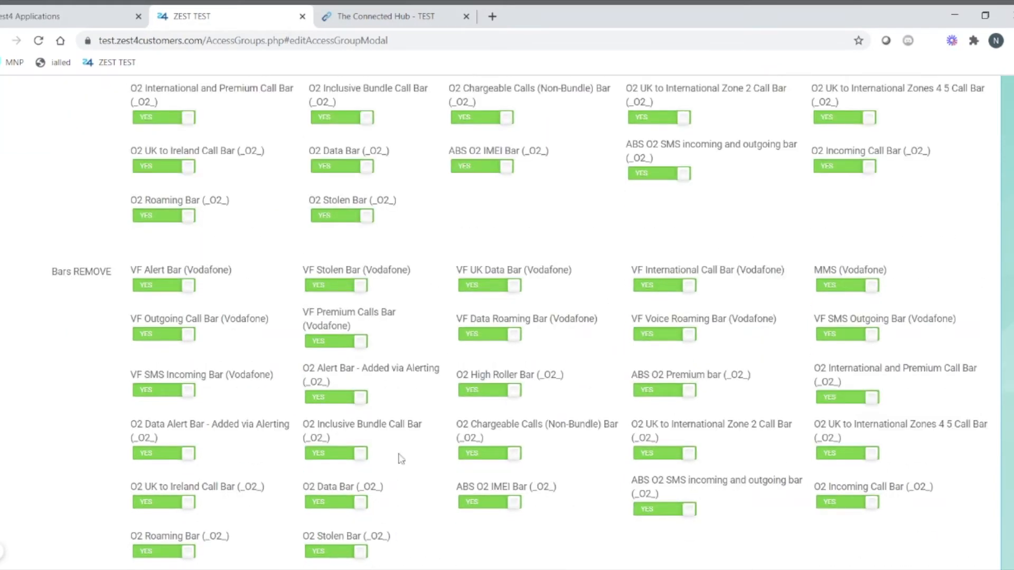
{"action": "scroll", "coordinate": [488, 366], "scroll_direction": "up", "scroll_amount": 6}
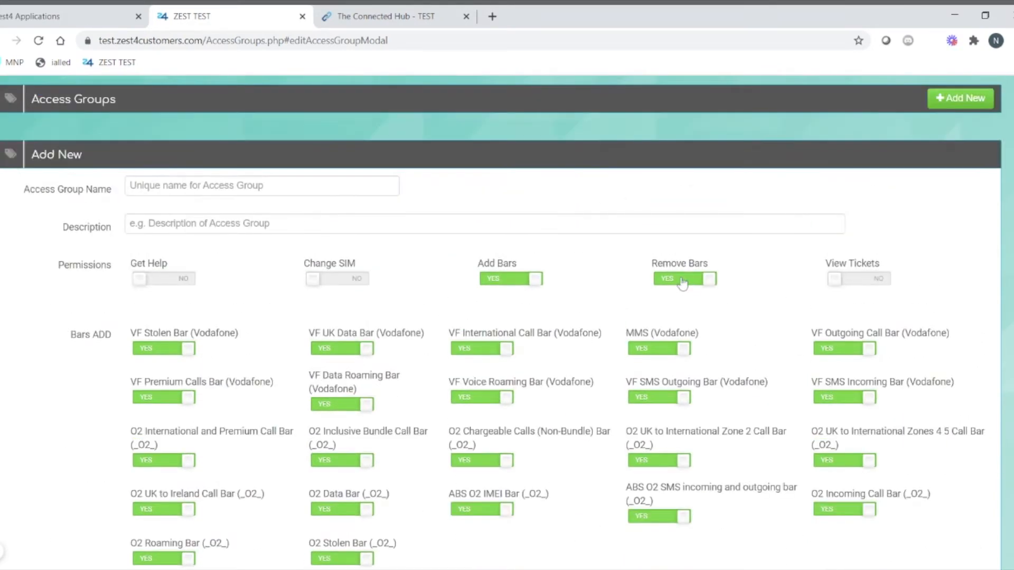
{"action": "left_click", "coordinate": [688, 281]}
{"action": "scroll", "coordinate": [681, 369], "scroll_direction": "down", "scroll_amount": 8}
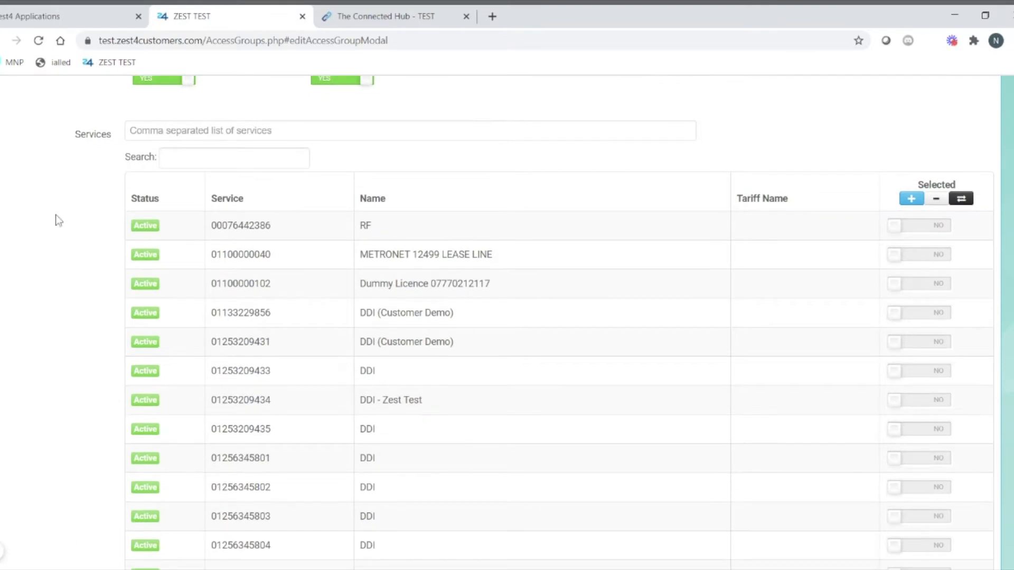
{"action": "scroll", "coordinate": [628, 182], "scroll_direction": "up", "scroll_amount": 8}
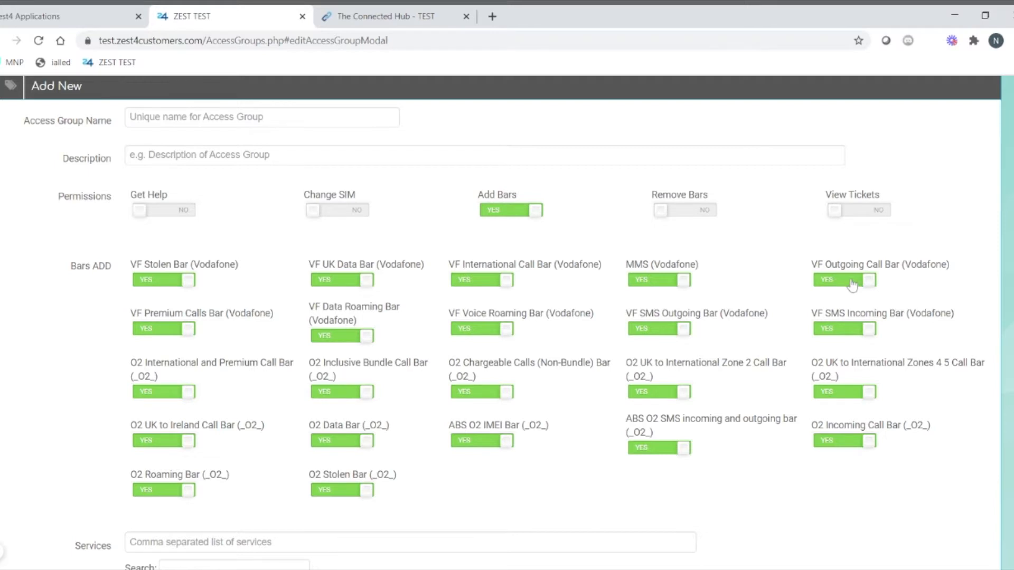
Step: Exclude the VF Stolen, VF UK Data, VF Data Roaming and O2 Inclusive Bundle Call bars
{"action": "left_click", "coordinate": [191, 285]}
{"action": "left_click", "coordinate": [336, 283]}
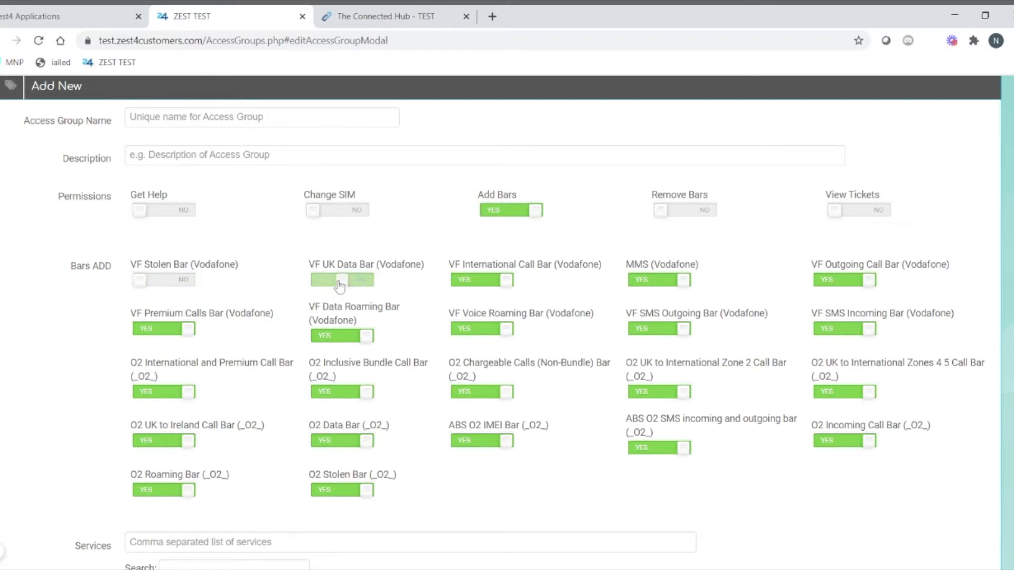
{"action": "left_click", "coordinate": [332, 338]}
{"action": "left_click", "coordinate": [334, 393]}
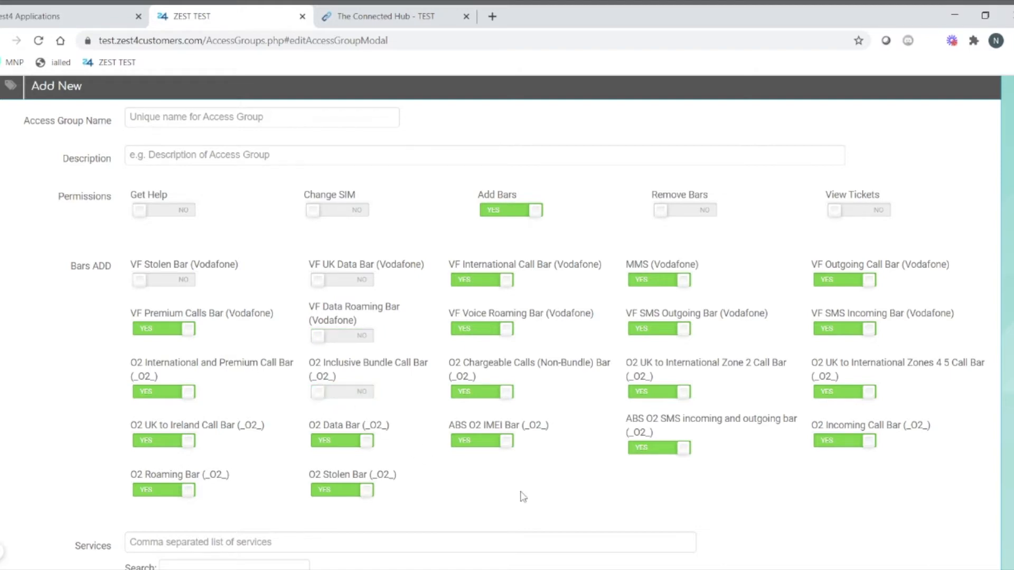
Step: Reload the Access Groups page from Admin Tools
{"action": "scroll", "coordinate": [523, 497], "scroll_direction": "up", "scroll_amount": 4}
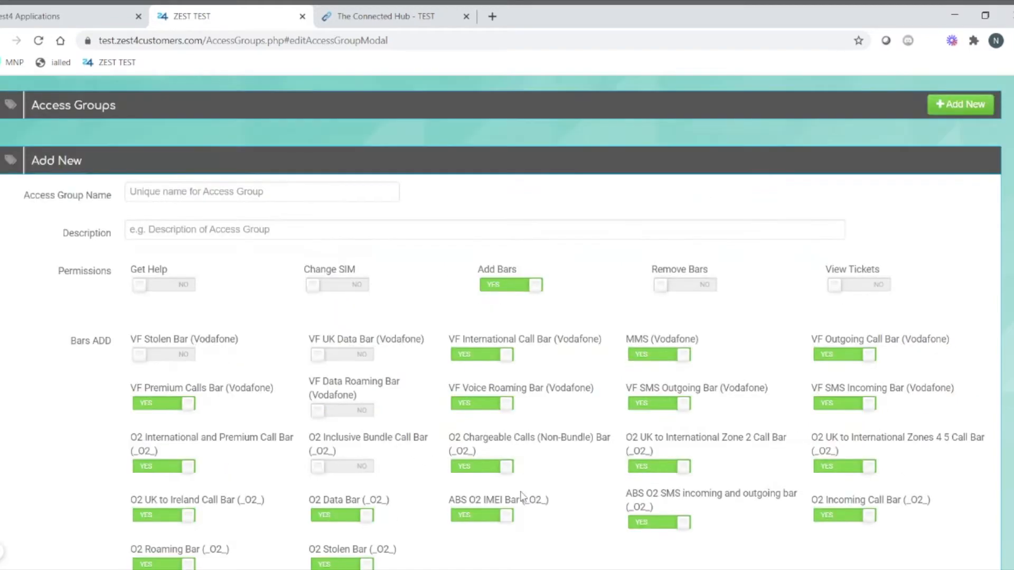
{"action": "left_click", "coordinate": [562, 158]}
{"action": "left_click", "coordinate": [563, 183]}
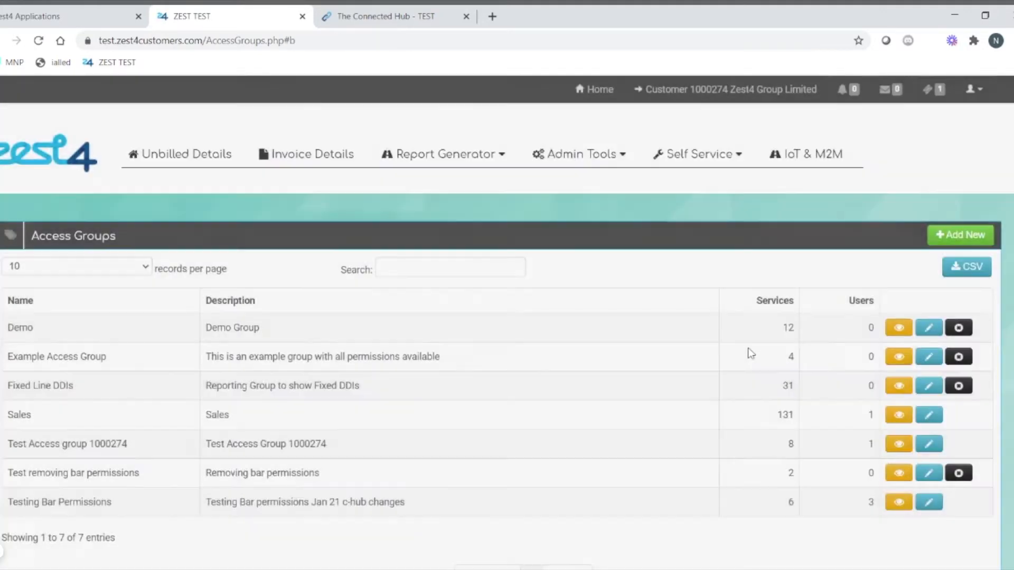
Step: Scroll through Testing Bar Permissions' toggles and services, then view The Connected Hub services table
{"action": "scroll", "coordinate": [750, 353], "scroll_direction": "down", "scroll_amount": 2}
{"action": "left_click", "coordinate": [929, 386]}
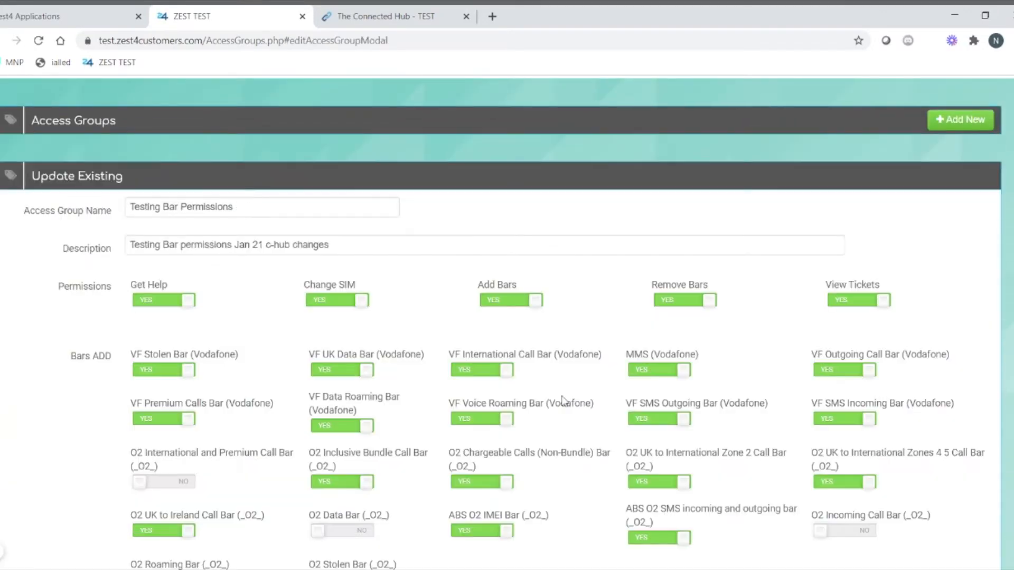
{"action": "scroll", "coordinate": [300, 401], "scroll_direction": "down", "scroll_amount": 3}
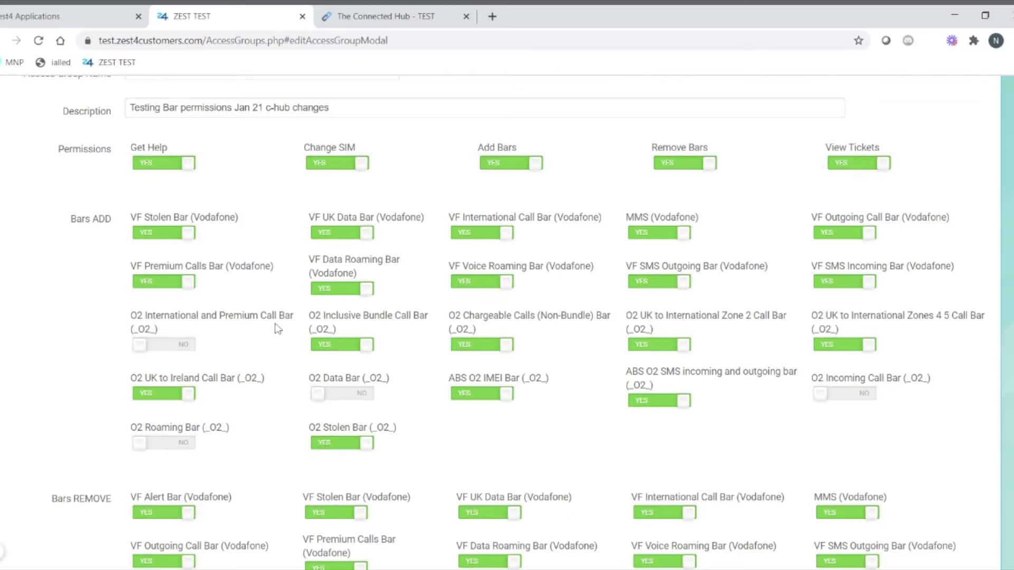
{"action": "scroll", "coordinate": [278, 328], "scroll_direction": "down", "scroll_amount": 7}
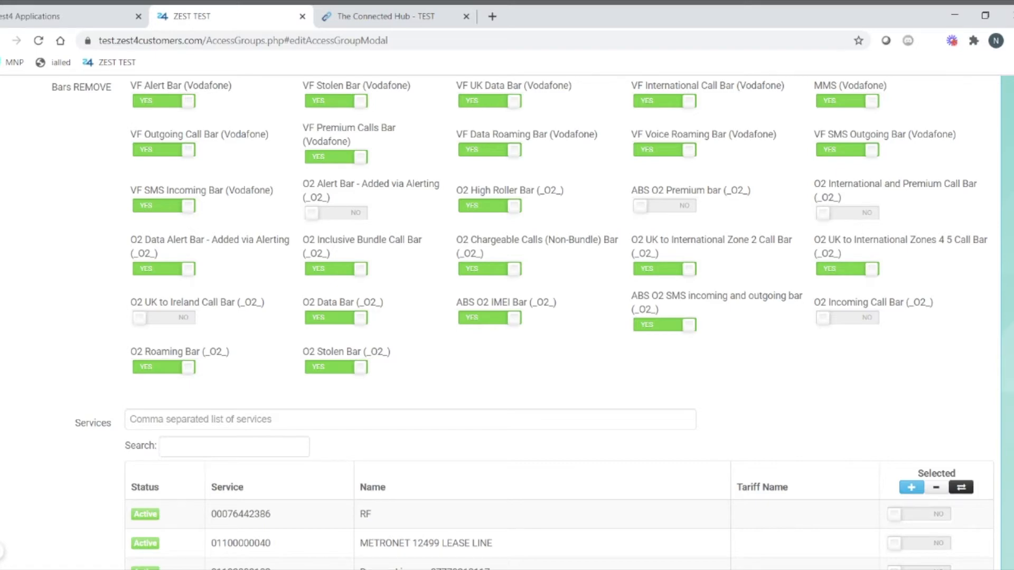
{"action": "scroll", "coordinate": [211, 298], "scroll_direction": "up", "scroll_amount": 12}
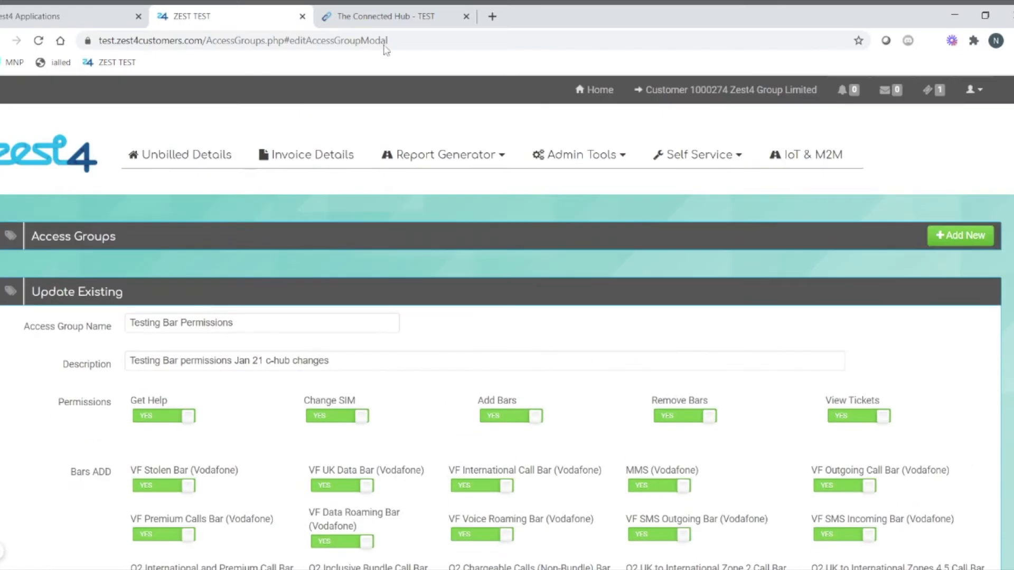
{"action": "left_click", "coordinate": [358, 18]}
{"action": "scroll", "coordinate": [500, 299], "scroll_direction": "down", "scroll_amount": 5}
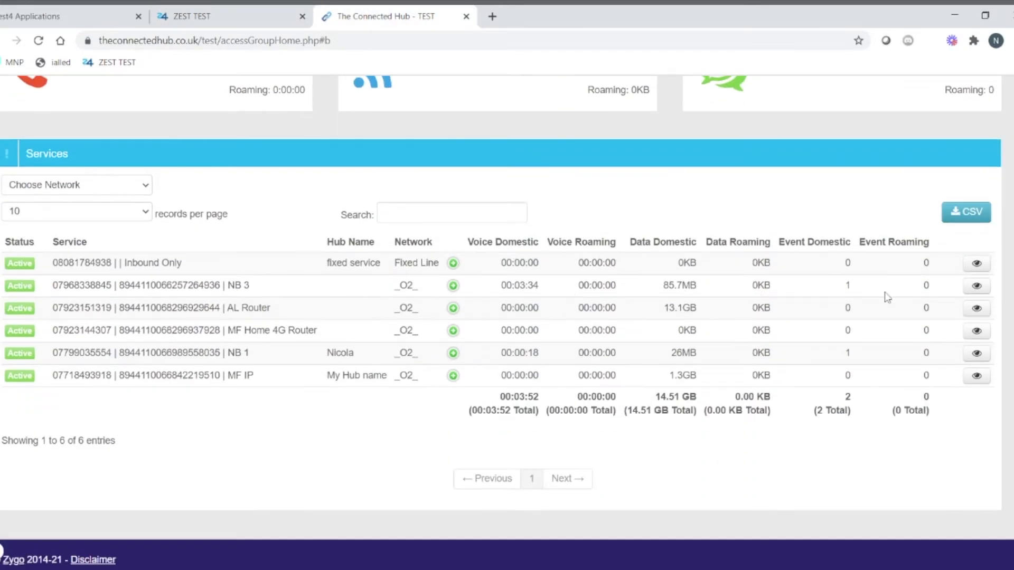
Step: Open the NB 3 service's page and scroll to its Add Bars and Remove Bars panels
{"action": "left_click", "coordinate": [976, 287]}
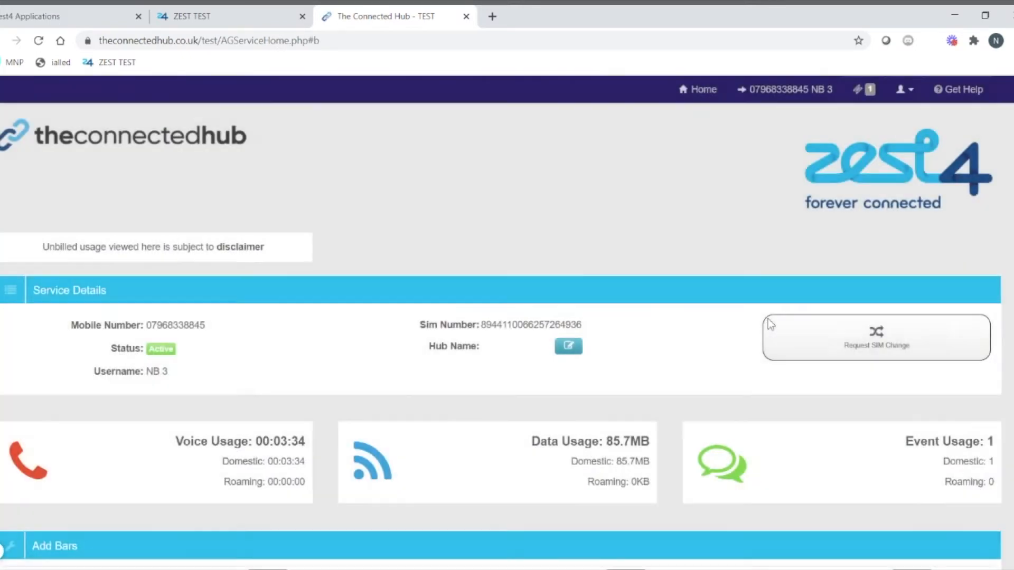
{"action": "scroll", "coordinate": [617, 369], "scroll_direction": "down", "scroll_amount": 7}
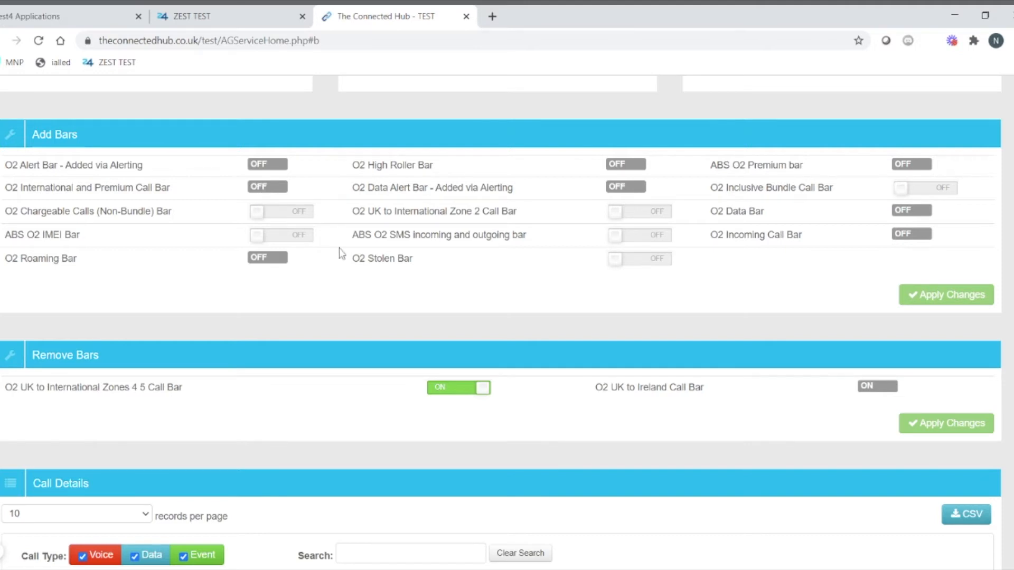
Step: On NB 3, add the O2 Chargeable Calls and O2 Stolen bars and stop removing Zones 4 5
{"action": "left_click", "coordinate": [296, 213]}
{"action": "left_click", "coordinate": [294, 237]}
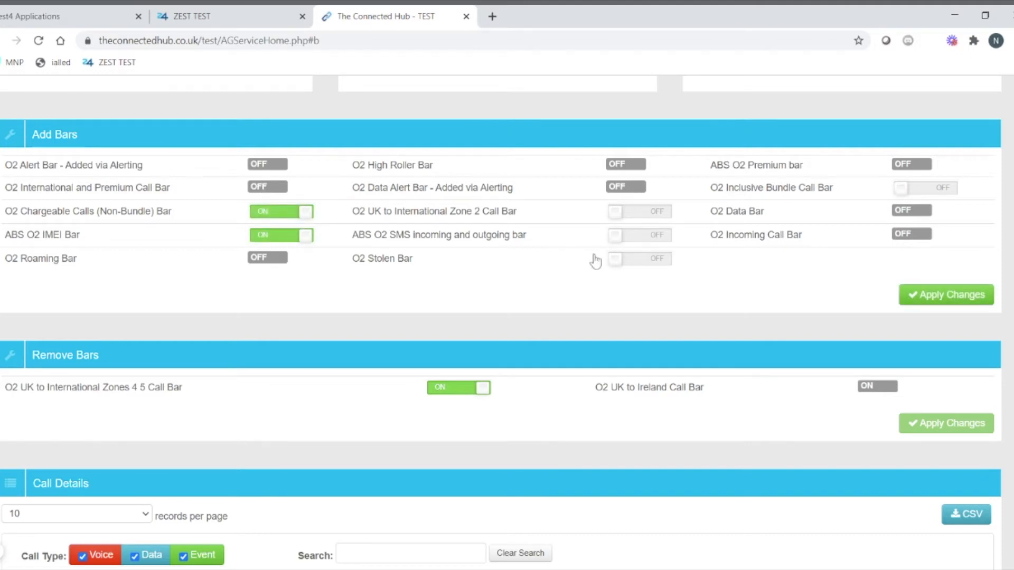
{"action": "left_click", "coordinate": [657, 214]}
{"action": "left_click", "coordinate": [668, 213]}
{"action": "left_click", "coordinate": [288, 214]}
{"action": "left_click", "coordinate": [279, 235]}
{"action": "scroll", "coordinate": [611, 413], "scroll_direction": "down", "scroll_amount": 4}
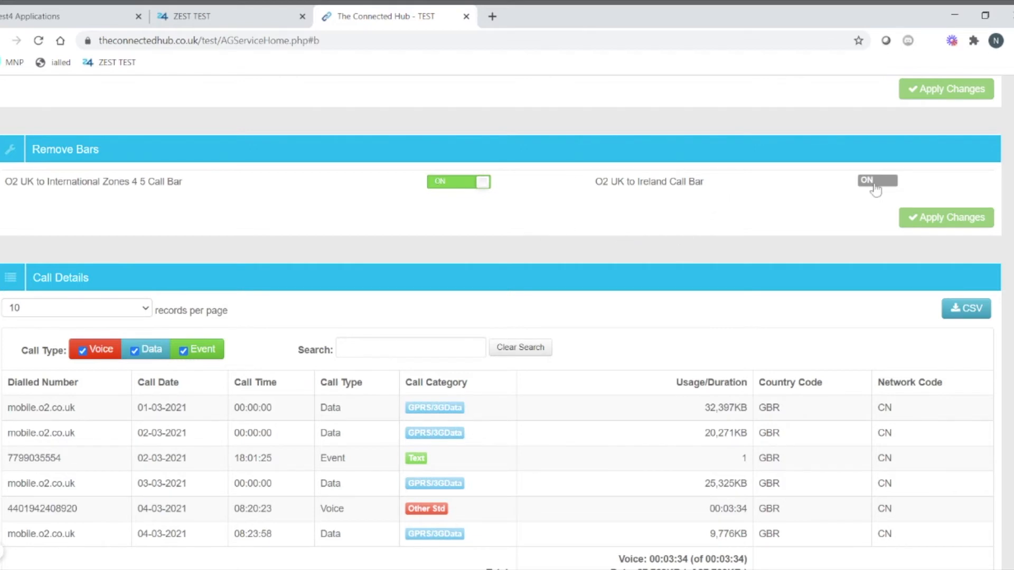
{"action": "left_click", "coordinate": [464, 194]}
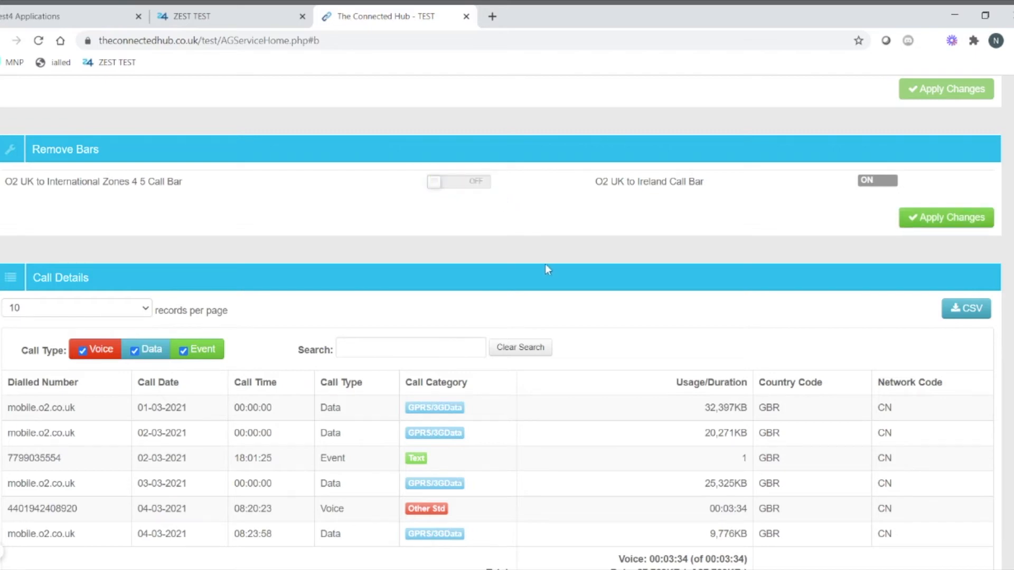
{"action": "scroll", "coordinate": [545, 264], "scroll_direction": "up", "scroll_amount": 5}
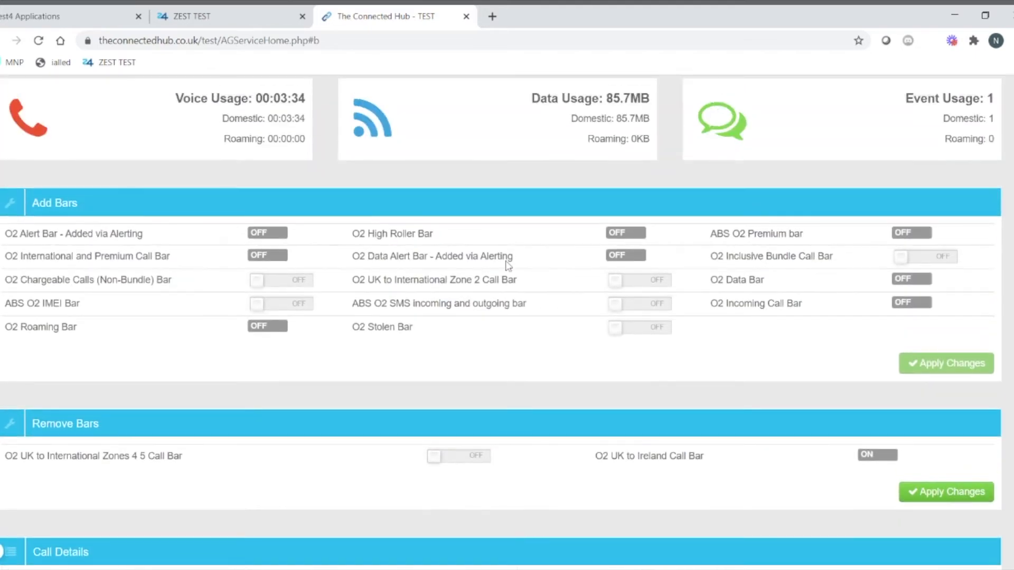
{"action": "left_click", "coordinate": [275, 283]}
{"action": "left_click", "coordinate": [659, 334]}
{"action": "scroll", "coordinate": [577, 400], "scroll_direction": "down", "scroll_amount": 3}
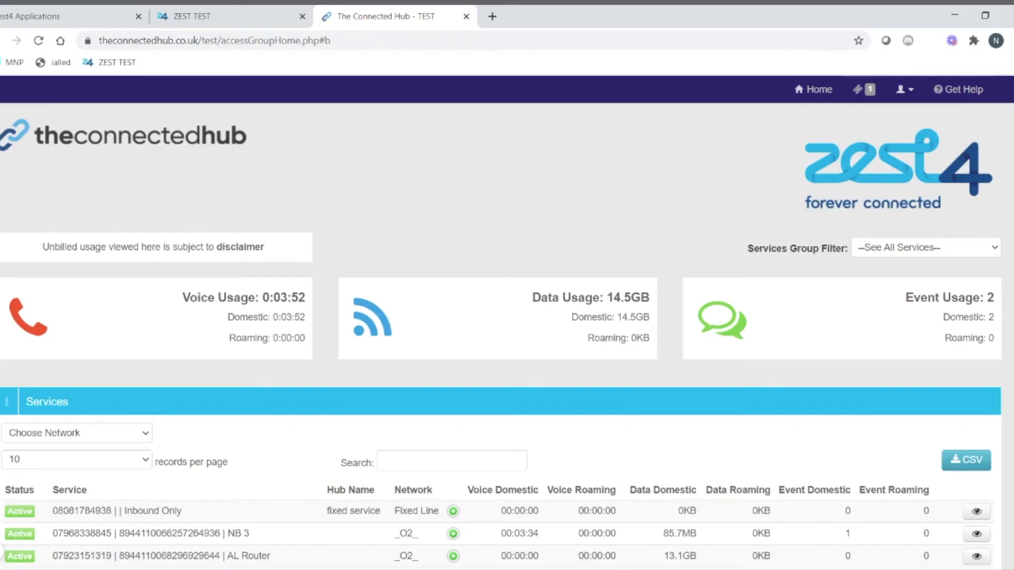
Step: Search the services list for 'fix' and then '8035', clearing the search each time
{"action": "scroll", "coordinate": [176, 405], "scroll_direction": "down", "scroll_amount": 3}
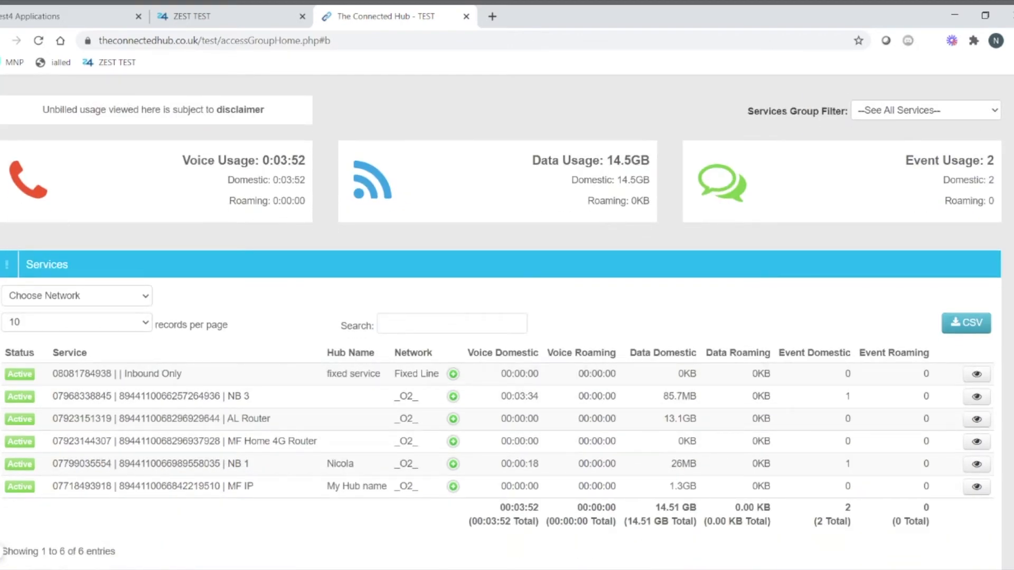
{"action": "left_click", "coordinate": [382, 323]}
{"action": "type", "text": "fix"}
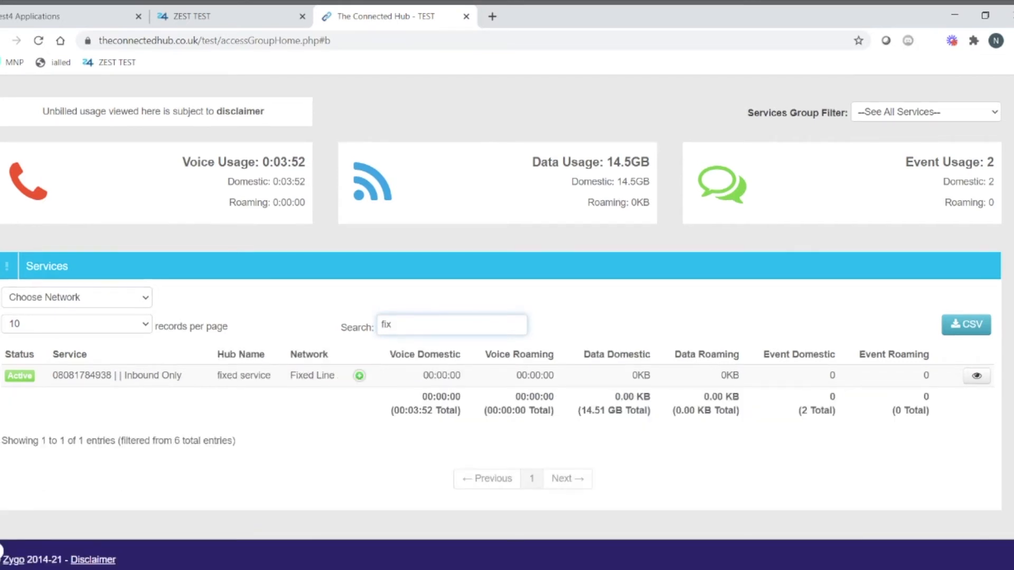
{"action": "key", "text": "BackSpace"}
{"action": "key", "text": "BackSpace"}
{"action": "key", "text": "BackSpace"}
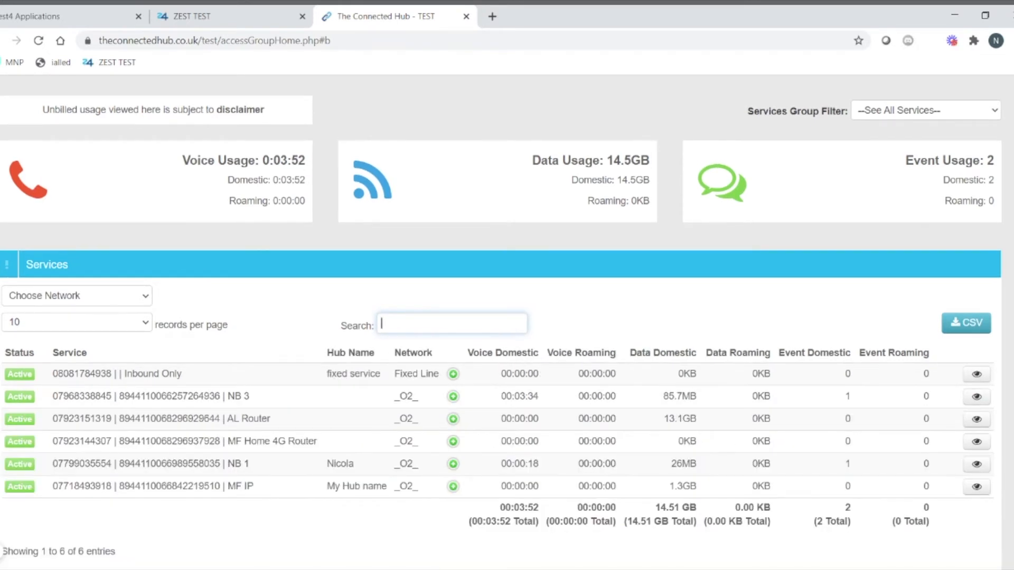
{"action": "type", "text": "8035"}
{"action": "key", "text": "BackSpace"}
{"action": "key", "text": "BackSpace"}
{"action": "key", "text": "BackSpace"}
{"action": "key", "text": "BackSpace"}
{"action": "left_click", "coordinate": [199, 17]}
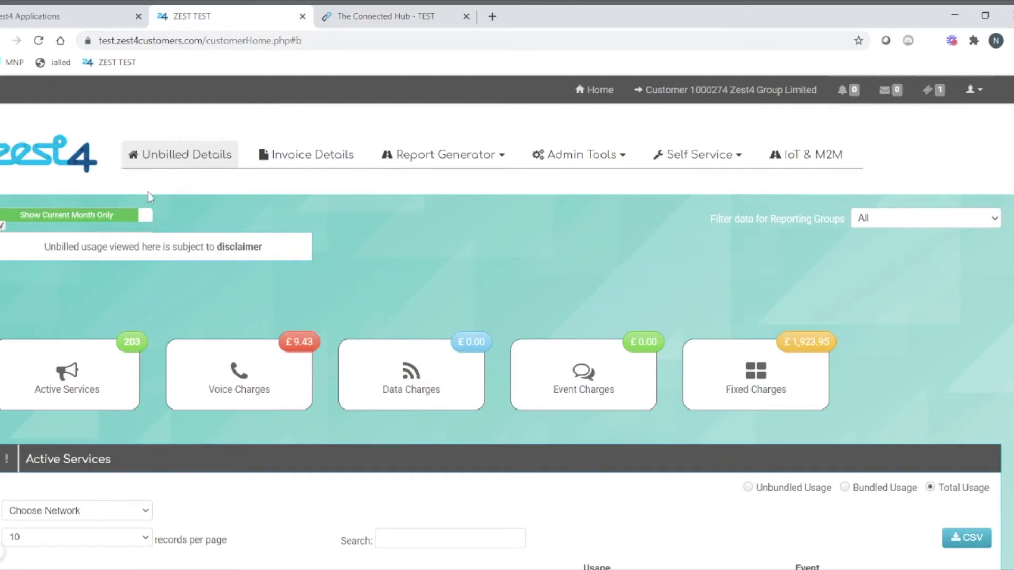
{"action": "scroll", "coordinate": [413, 256], "scroll_direction": "down", "scroll_amount": 5}
{"action": "scroll", "coordinate": [413, 257], "scroll_direction": "down", "scroll_amount": 5}
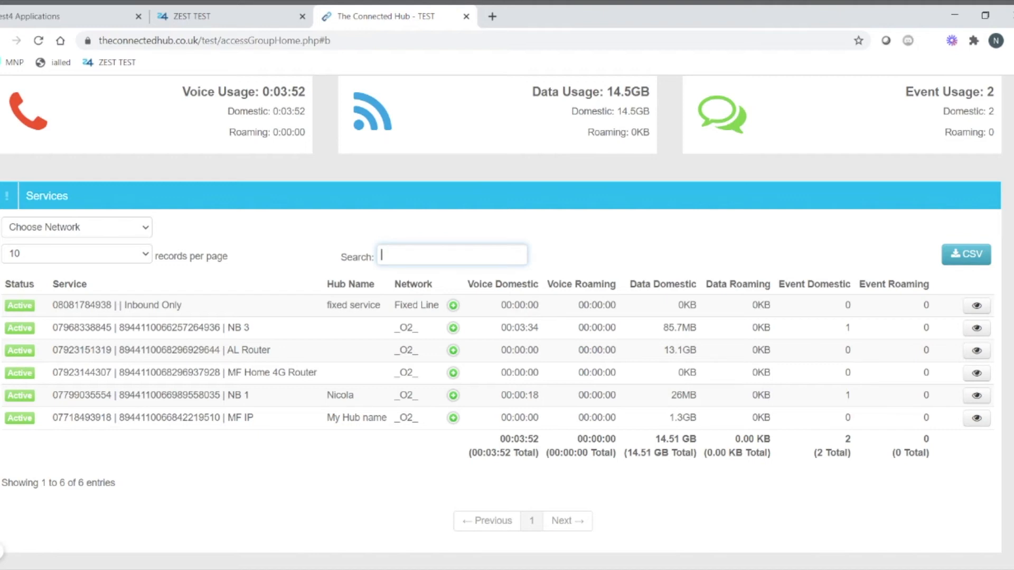
Step: Change the Inbound Only service's hub name to 'My fixed service' and return to the services overview
{"action": "left_click", "coordinate": [962, 307]}
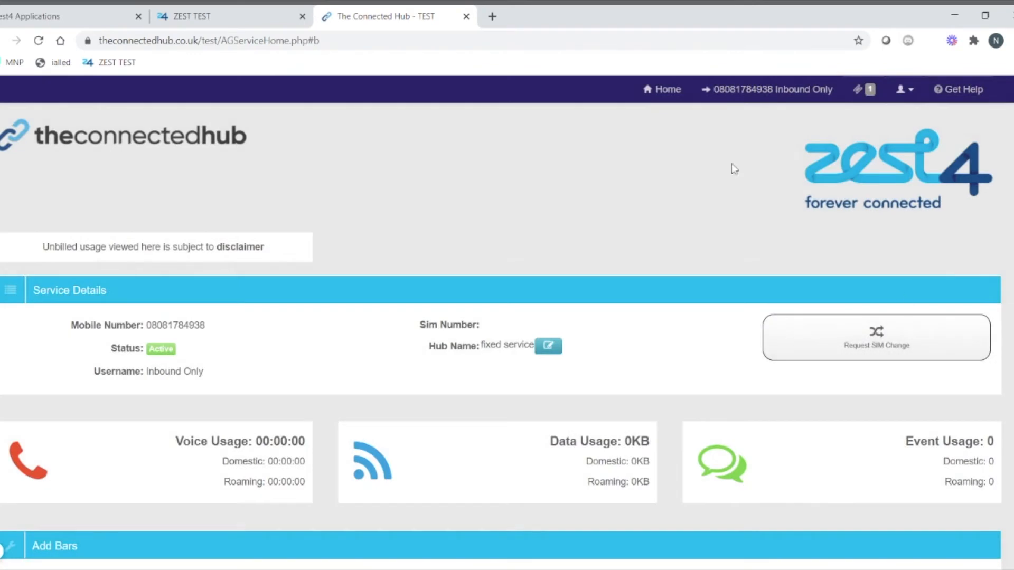
{"action": "left_click", "coordinate": [549, 346]}
{"action": "left_click_drag", "start_coordinate": [549, 347], "coordinate": [476, 341]}
{"action": "type", "text": "My fixed service"}
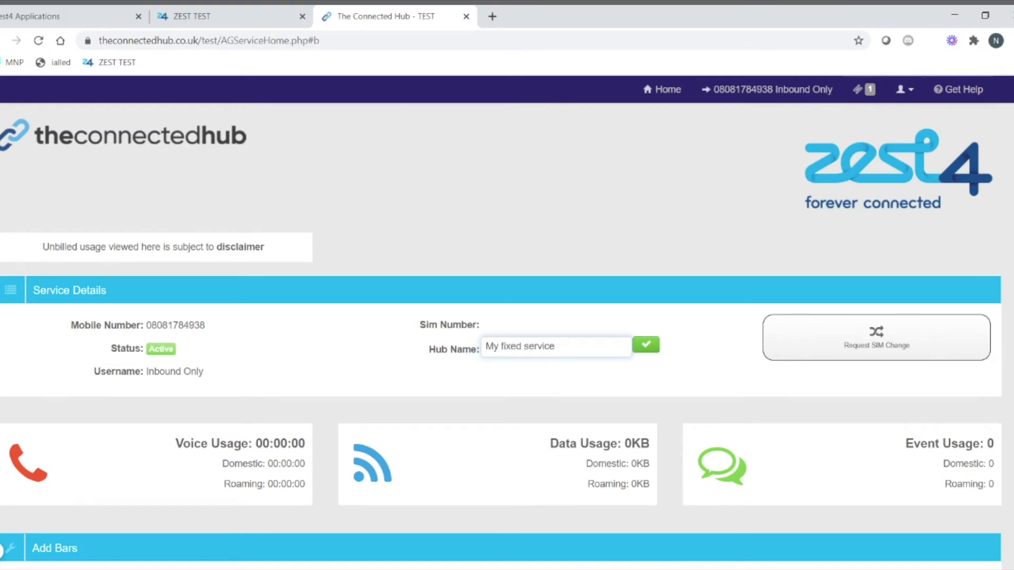
{"action": "left_click", "coordinate": [651, 349]}
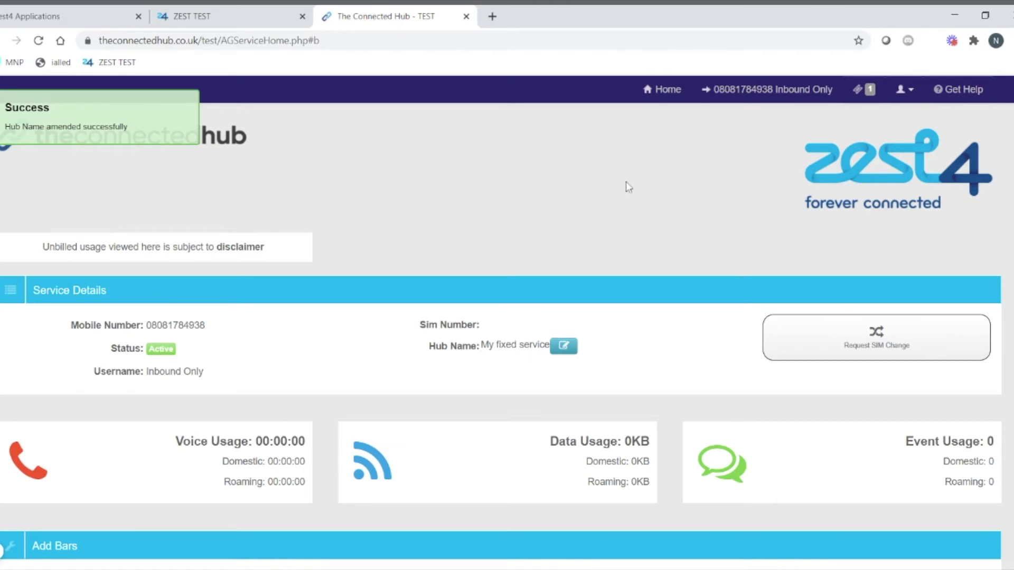
{"action": "left_click", "coordinate": [667, 90]}
{"action": "scroll", "coordinate": [394, 300], "scroll_direction": "down", "scroll_amount": 2}
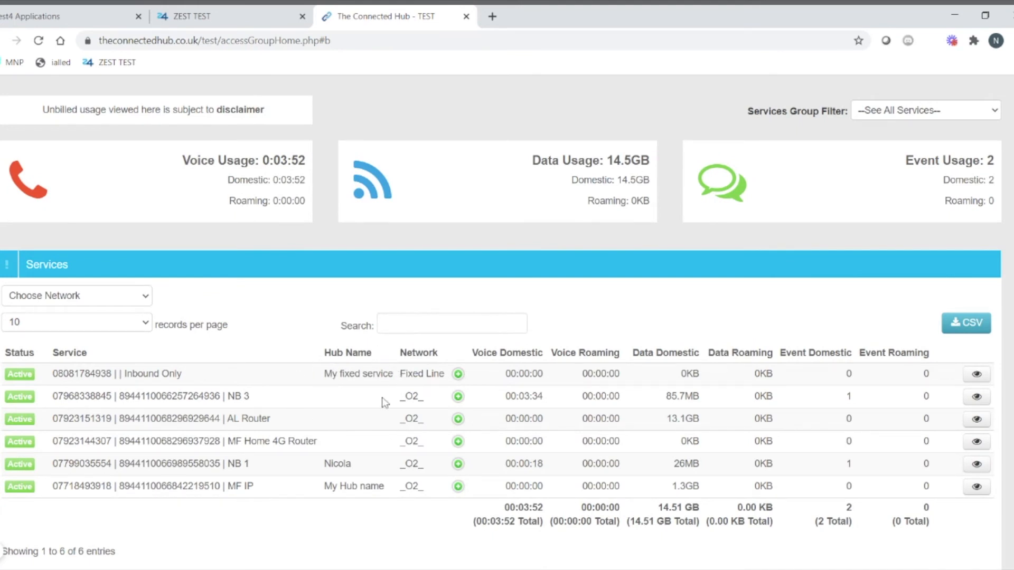
Step: Rename NB 3's hub name to 'new name' in Hub Names, then view all my tickets
{"action": "scroll", "coordinate": [507, 317], "scroll_direction": "up", "scroll_amount": 3}
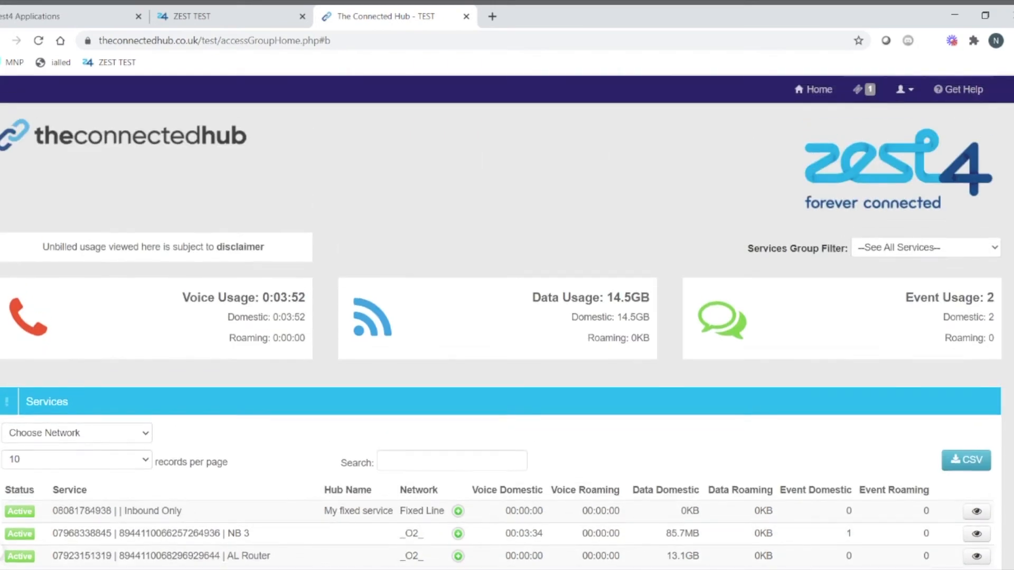
{"action": "left_click", "coordinate": [905, 93]}
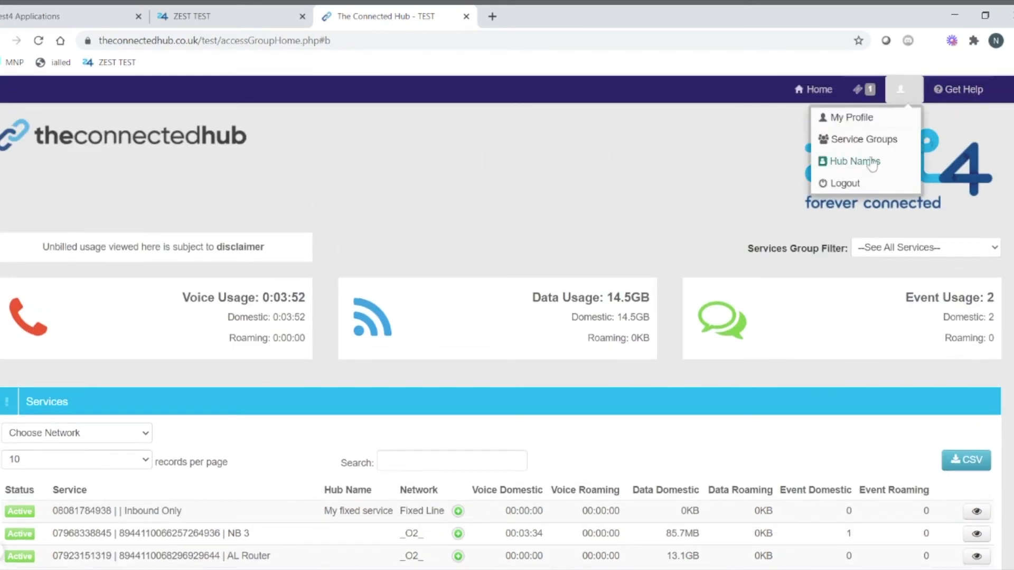
{"action": "left_click", "coordinate": [832, 164]}
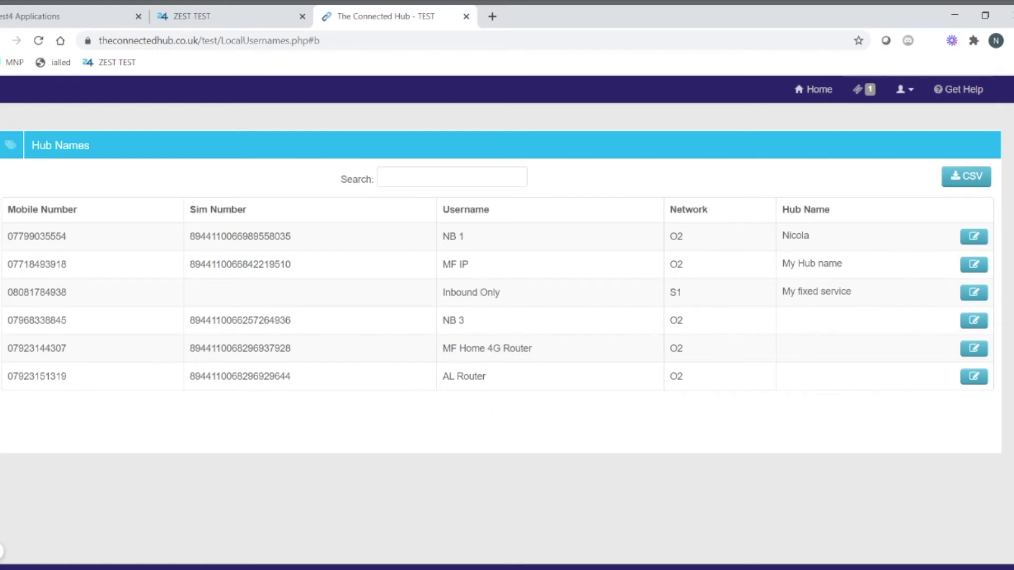
{"action": "left_click", "coordinate": [974, 321]}
{"action": "left_click", "coordinate": [851, 323]}
{"action": "type", "text": "new name"}
{"action": "left_click", "coordinate": [974, 322]}
{"action": "left_click", "coordinate": [863, 94]}
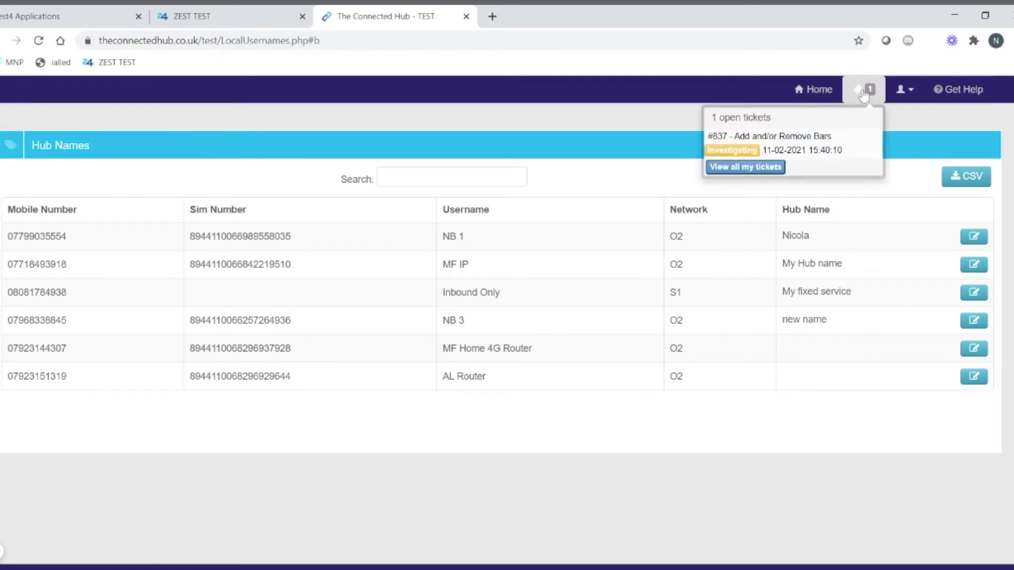
{"action": "left_click", "coordinate": [755, 163]}
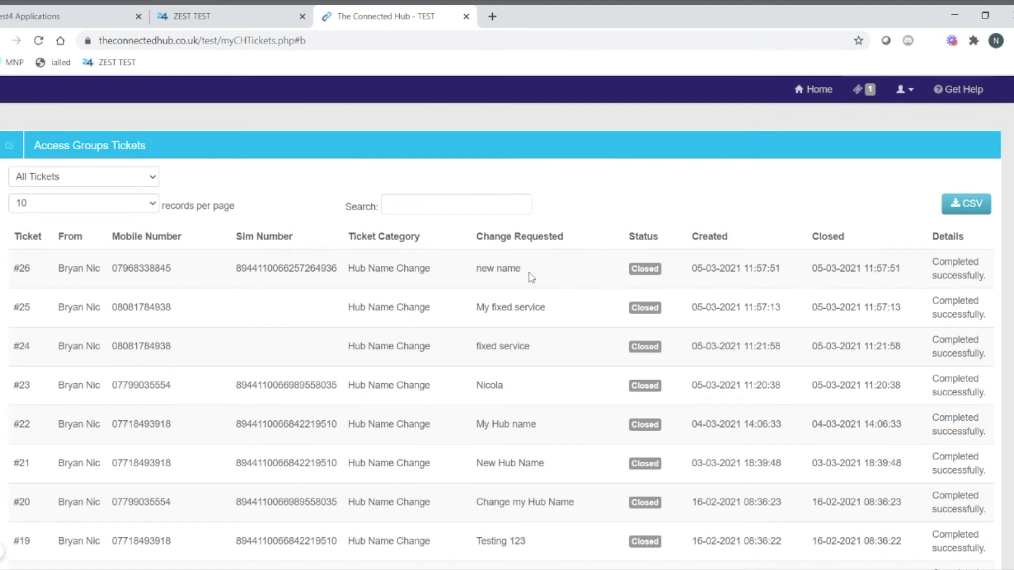
Step: Open Zest4 Group Limited's Access Group Tickets report, sort it by Mobile Number, then reload it
{"action": "left_click", "coordinate": [230, 23]}
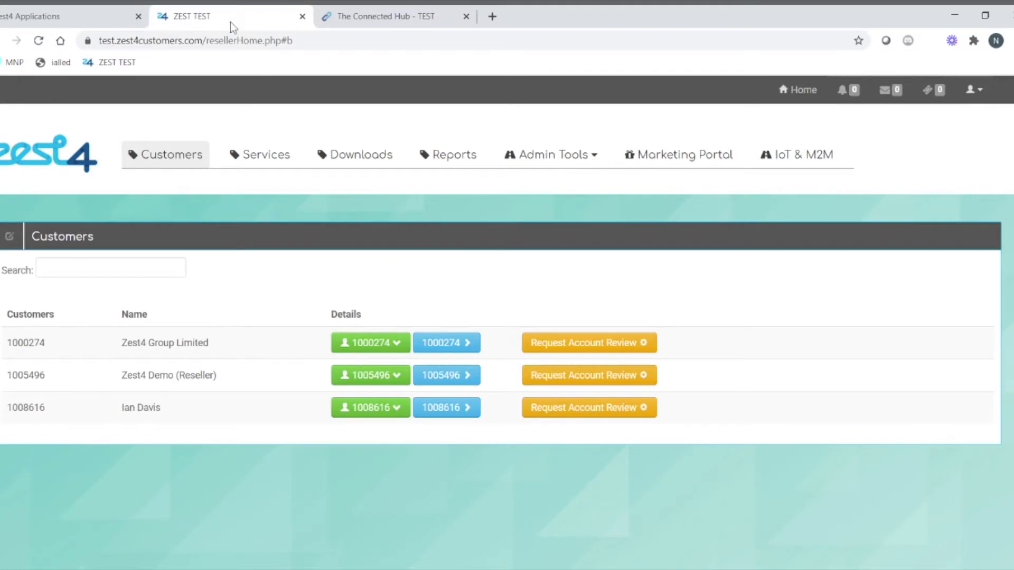
{"action": "left_click", "coordinate": [446, 343]}
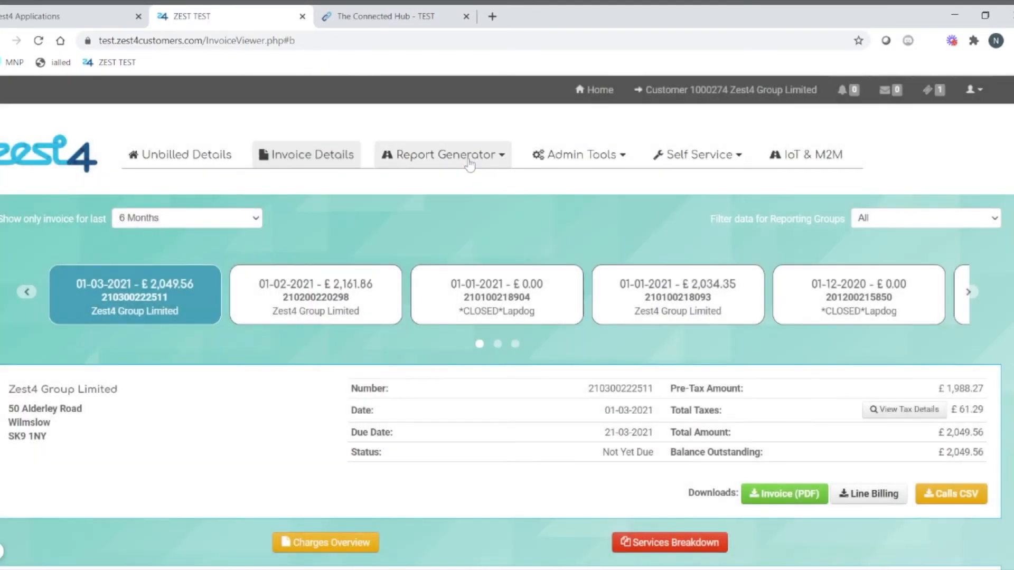
{"action": "left_click", "coordinate": [468, 159]}
{"action": "left_click", "coordinate": [406, 259]}
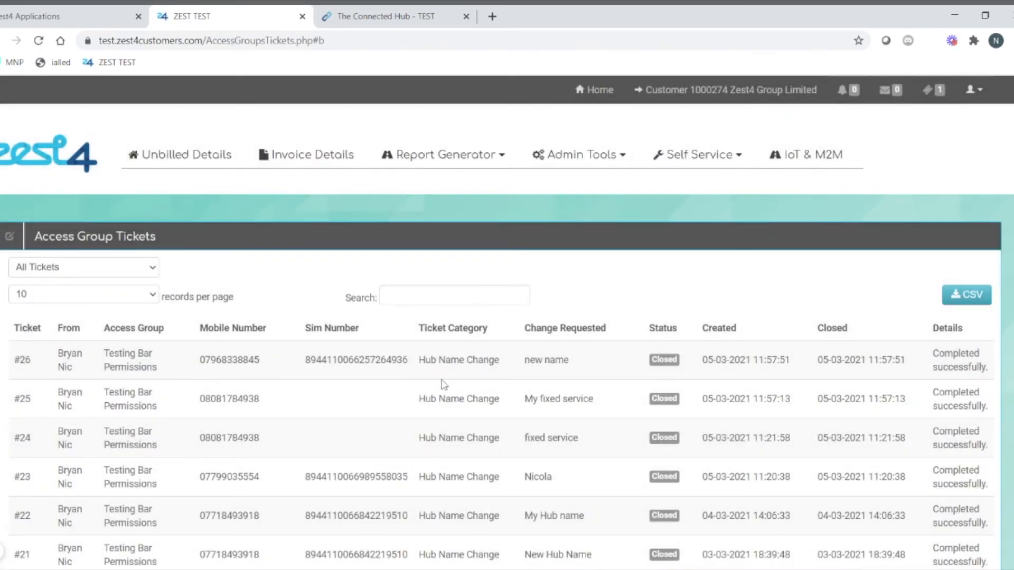
{"action": "left_click", "coordinate": [286, 329]}
{"action": "left_click", "coordinate": [450, 156]}
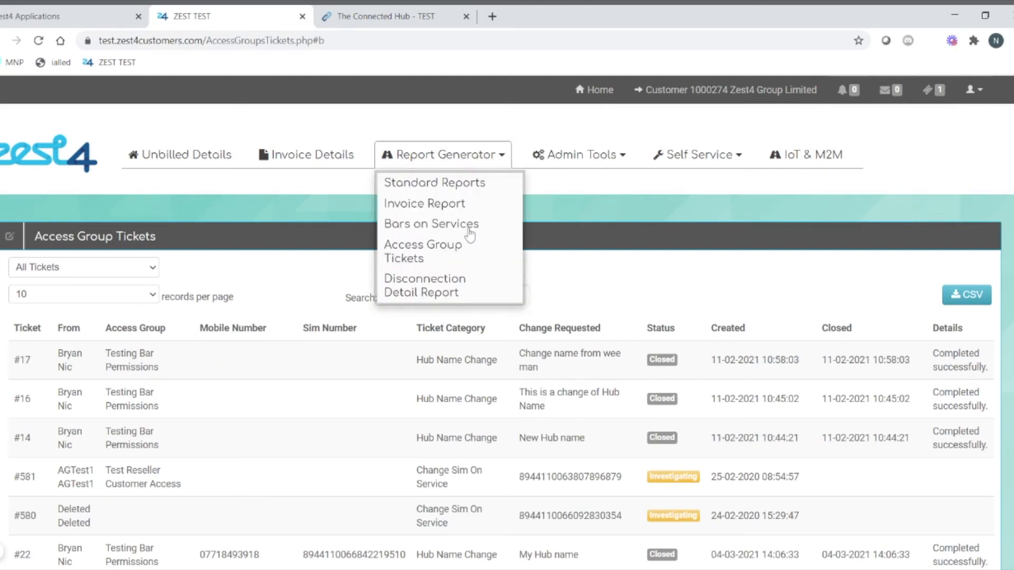
{"action": "left_click", "coordinate": [412, 251]}
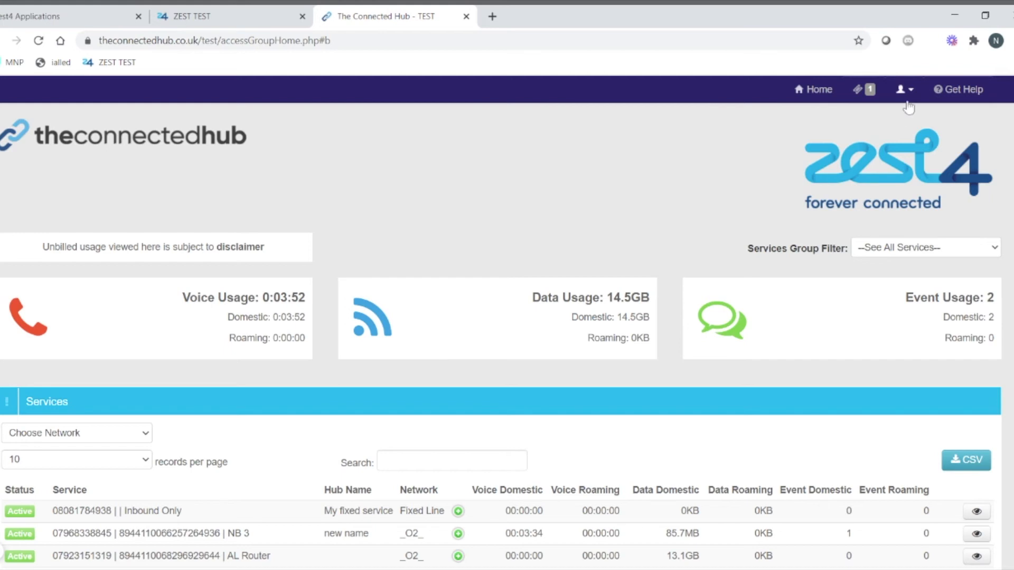
Step: Start a new service group named 'My Service group' with description 'test'
{"action": "left_click", "coordinate": [902, 93]}
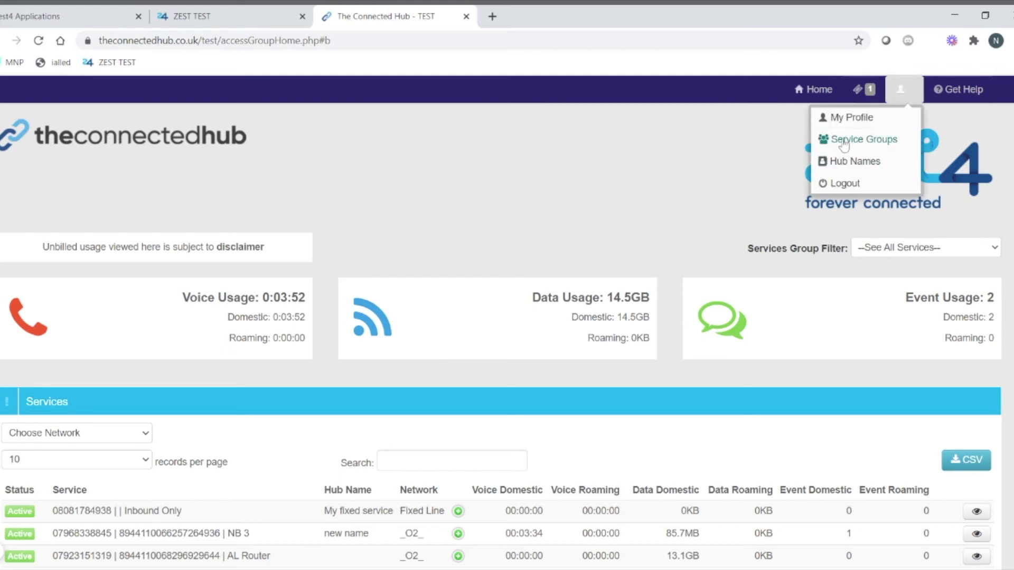
{"action": "left_click", "coordinate": [843, 139]}
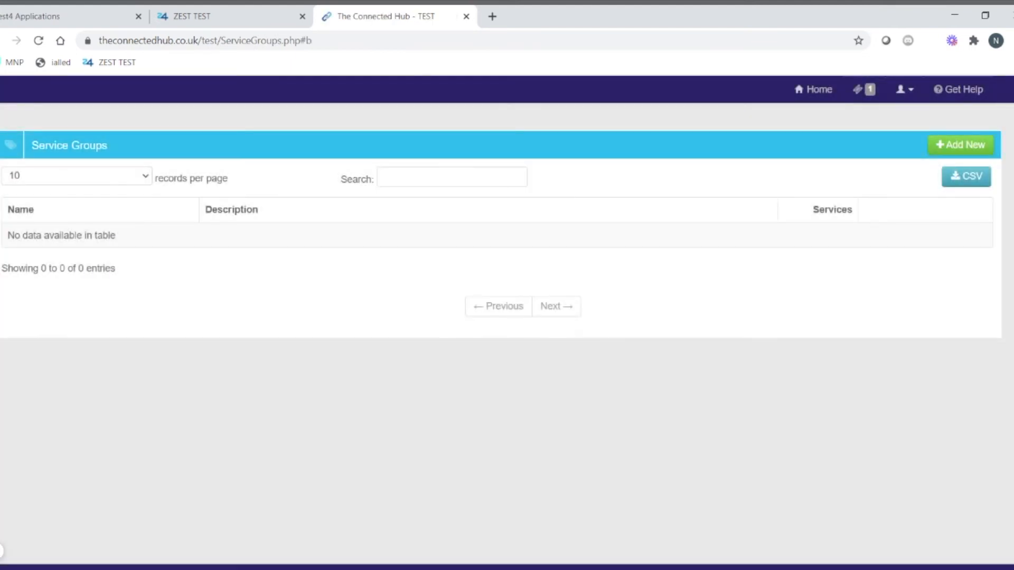
{"action": "left_click", "coordinate": [960, 151]}
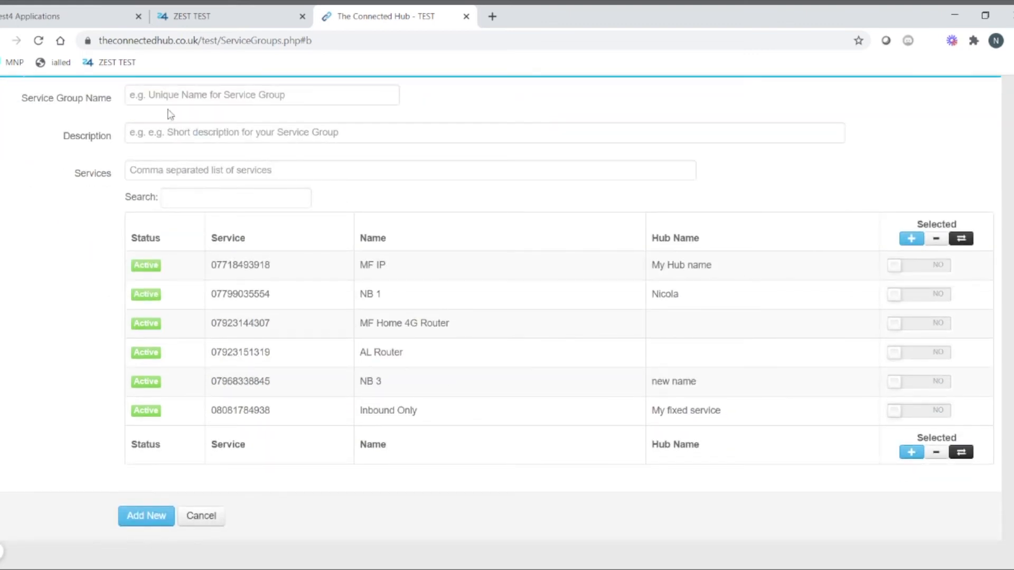
{"action": "left_click", "coordinate": [169, 98]}
{"action": "type", "text": "My Service group"}
{"action": "key", "text": "Tab"}
{"action": "type", "text": "test"}
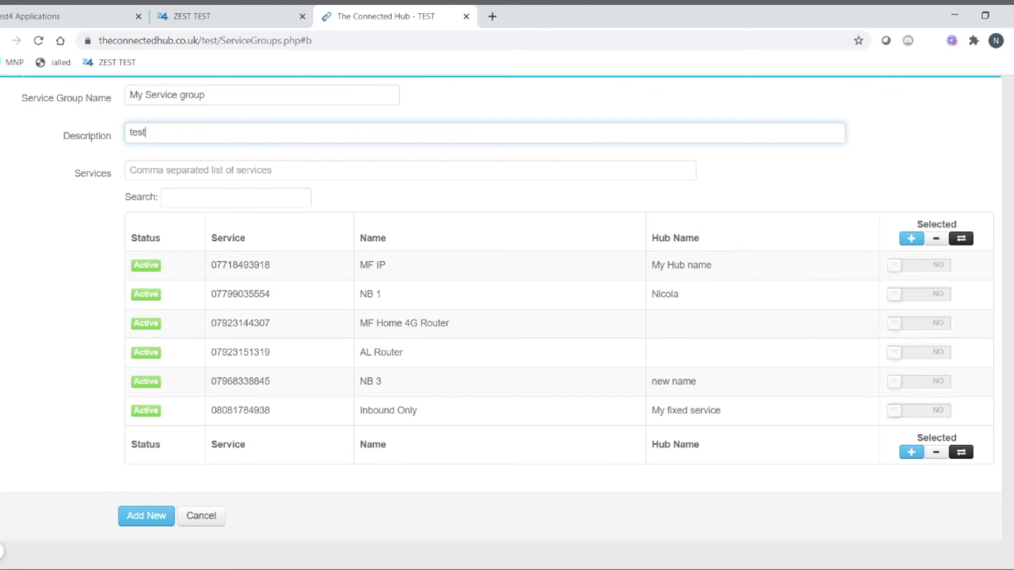
Step: Add the MF IP and NB 1 services, save the group, and check its service list
{"action": "left_click", "coordinate": [939, 269]}
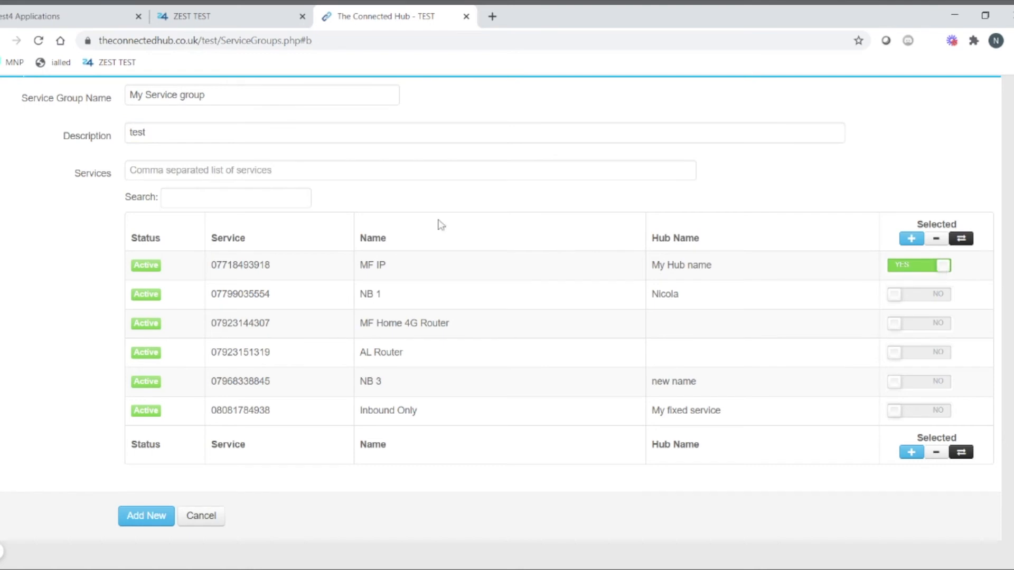
{"action": "left_click", "coordinate": [169, 200]}
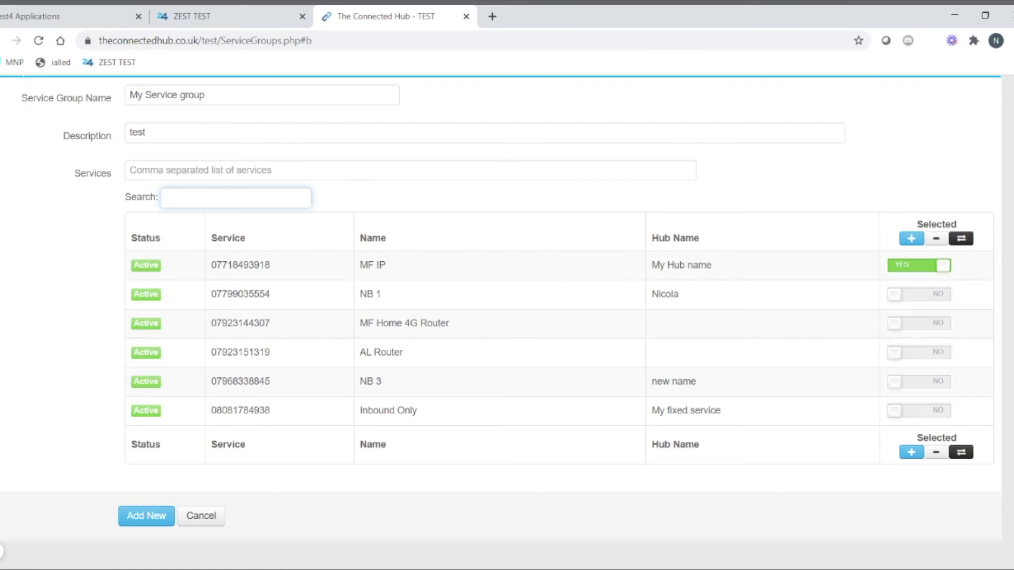
{"action": "type", "text": "Nicola"}
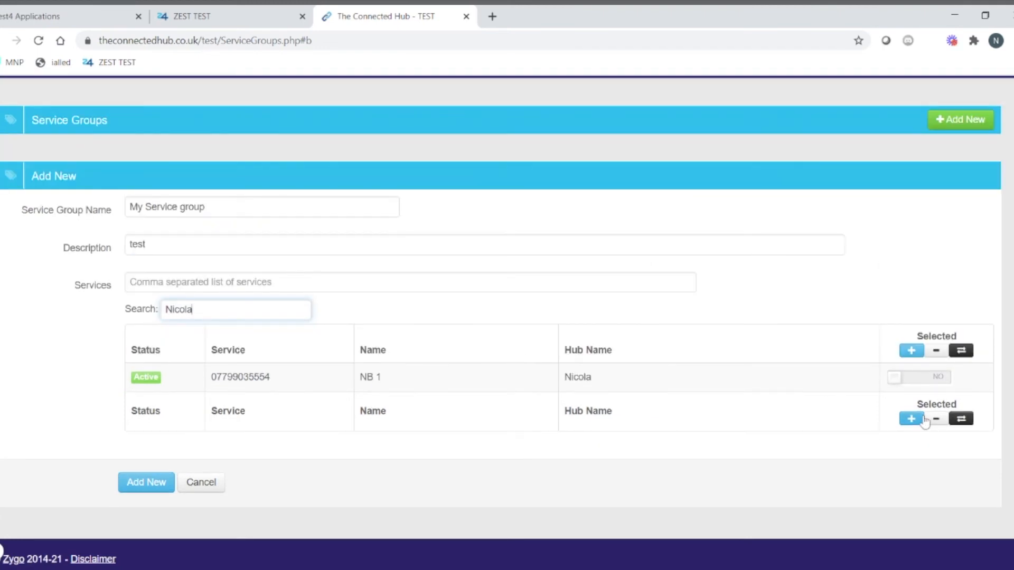
{"action": "left_click", "coordinate": [916, 378]}
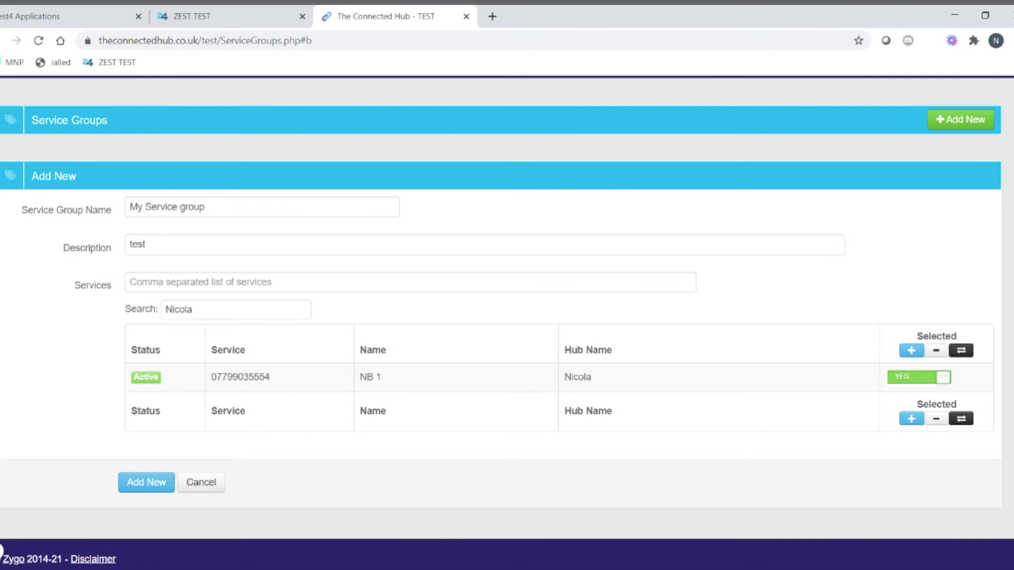
{"action": "left_click", "coordinate": [143, 487]}
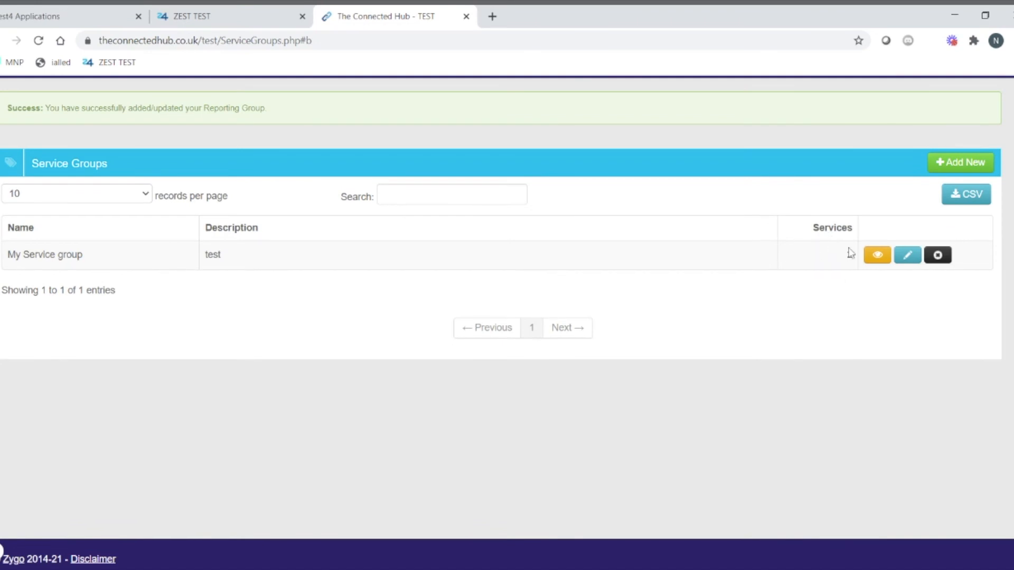
{"action": "left_click", "coordinate": [877, 256]}
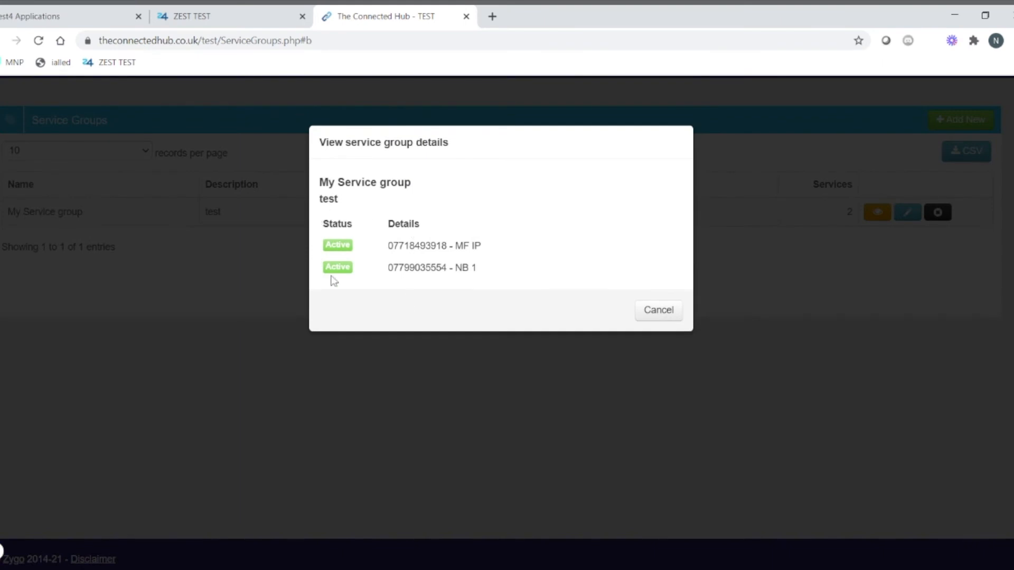
{"action": "left_click", "coordinate": [669, 316]}
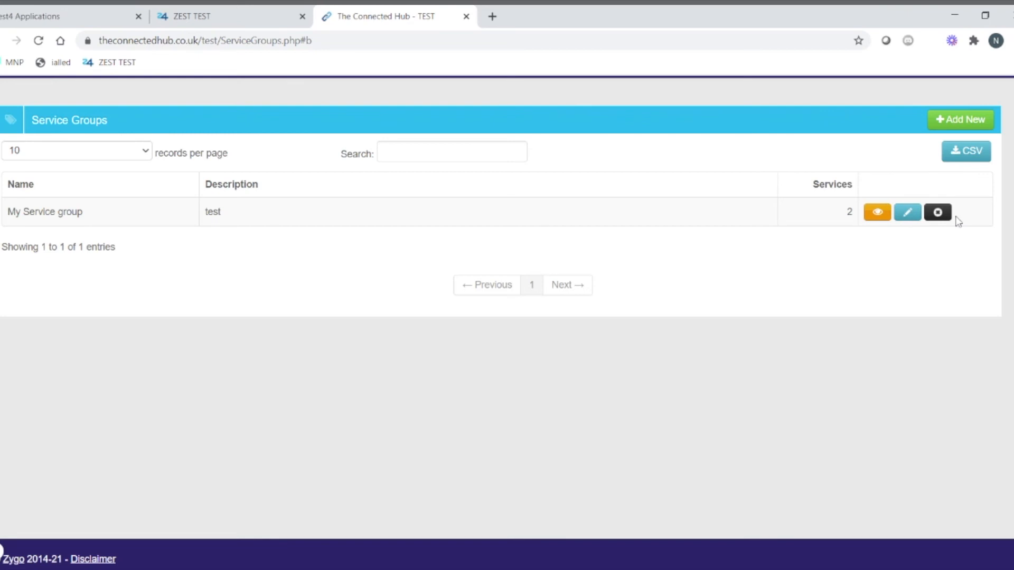
Step: Return to the hub home dashboard and set the service group filter to --See All Services--
{"action": "scroll", "coordinate": [953, 222], "scroll_direction": "up", "scroll_amount": 1}
{"action": "left_click", "coordinate": [807, 90]}
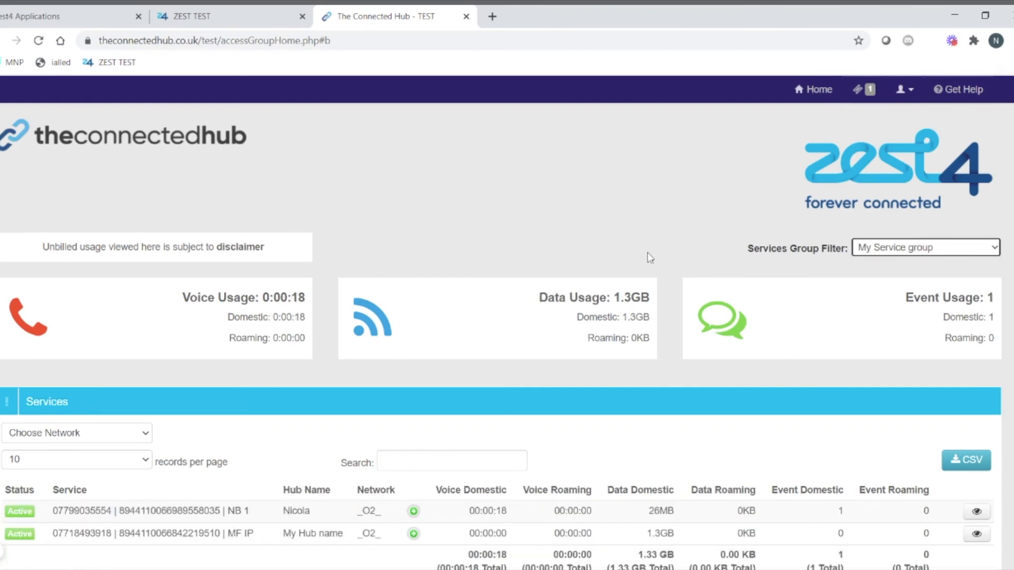
{"action": "scroll", "coordinate": [650, 257], "scroll_direction": "down", "scroll_amount": 3}
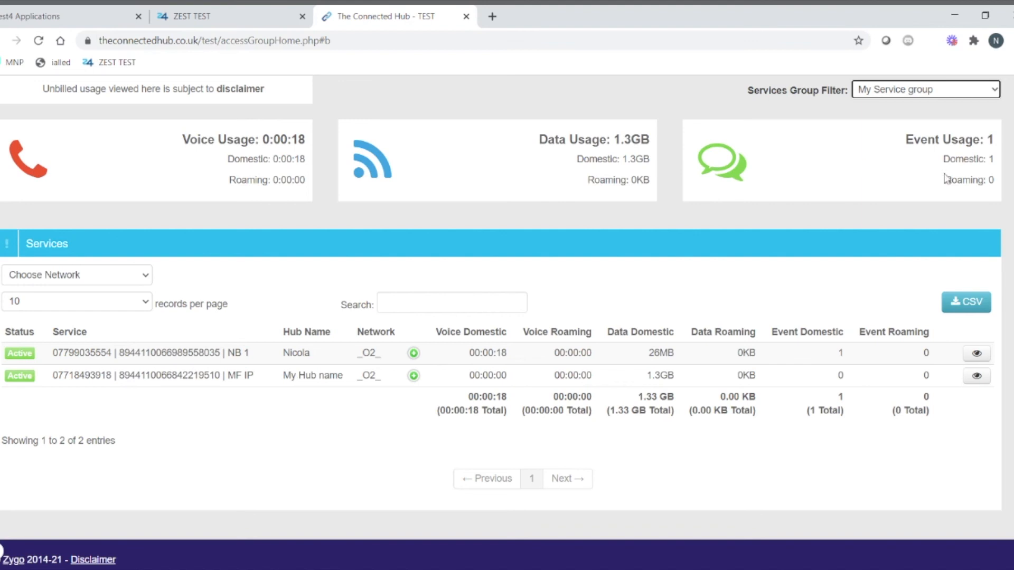
{"action": "left_click", "coordinate": [869, 95]}
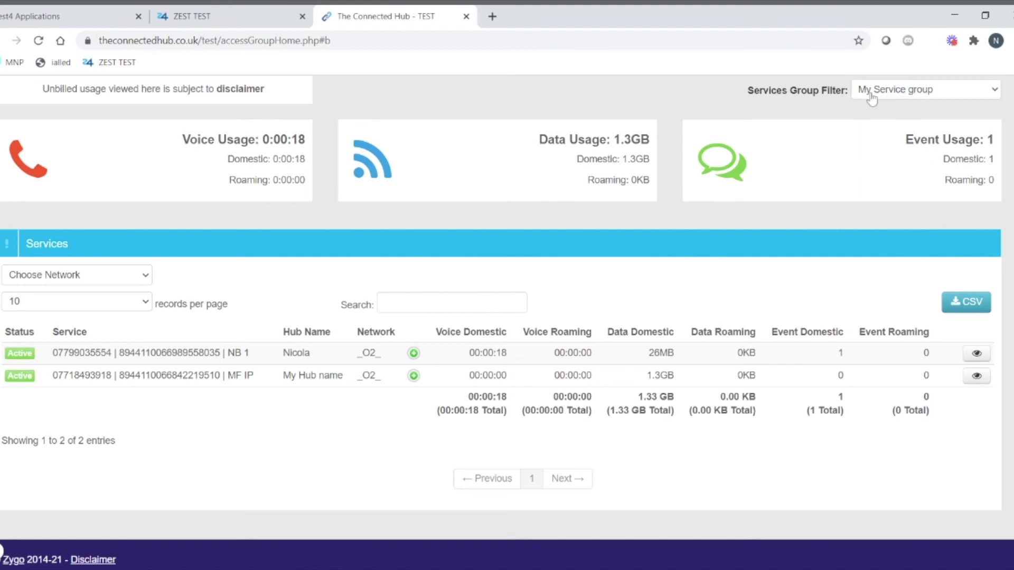
{"action": "left_click", "coordinate": [867, 105]}
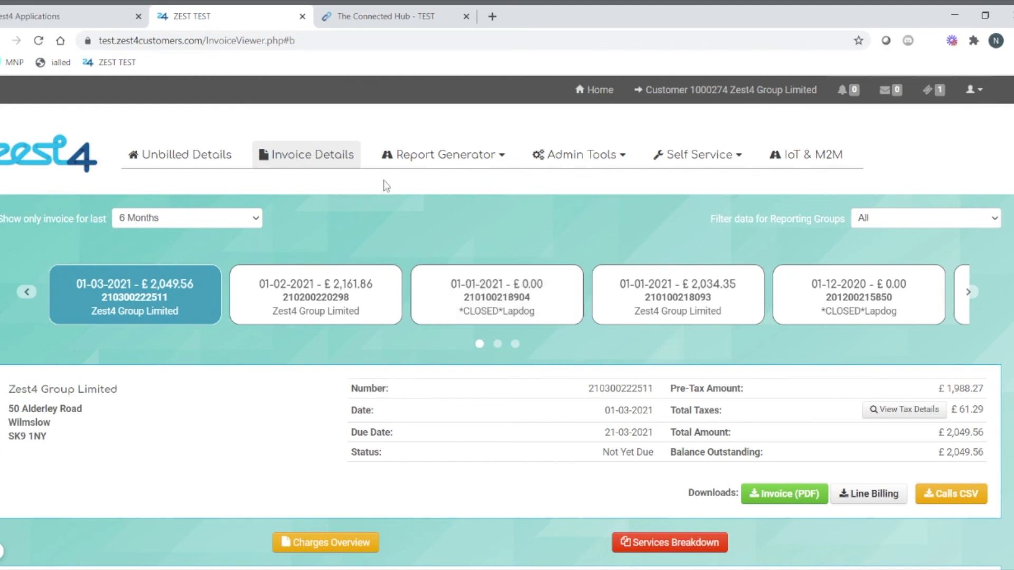
Step: Run the Disconnection Detail Report from 01/02/2021 to 01/03/2021
{"action": "left_click", "coordinate": [420, 158]}
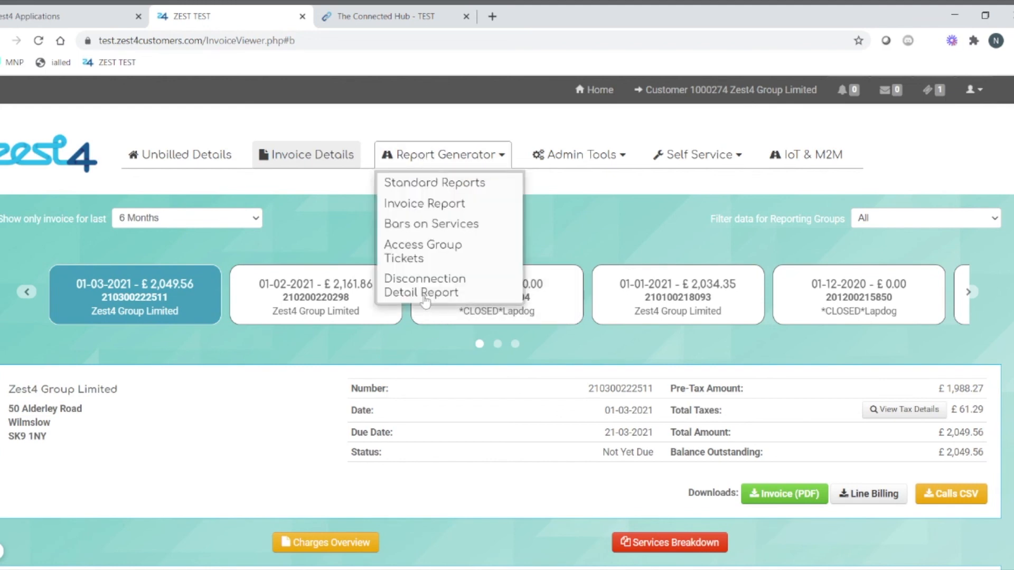
{"action": "left_click", "coordinate": [421, 292]}
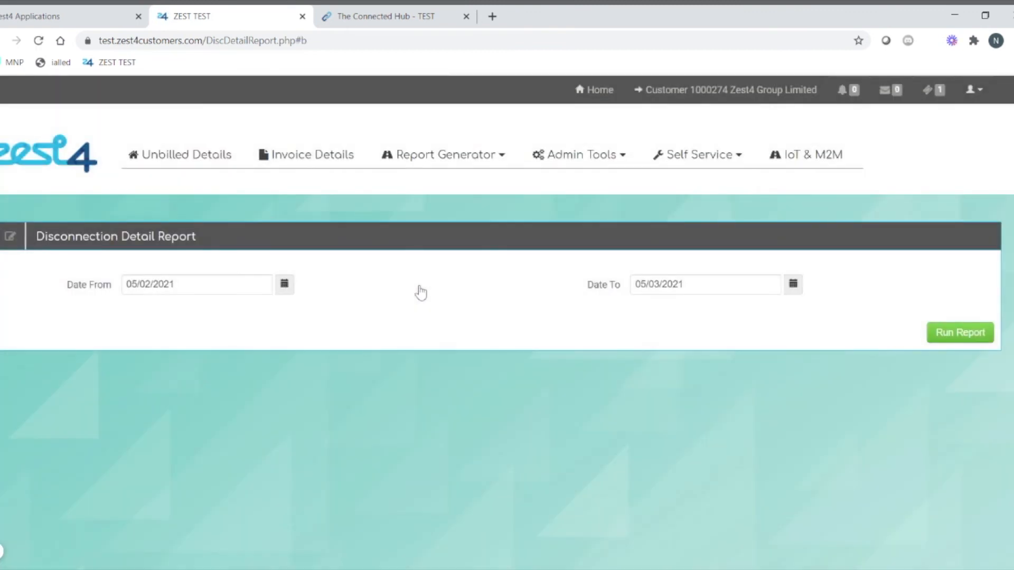
{"action": "left_click", "coordinate": [138, 285]}
{"action": "key", "text": "BackSpace"}
{"action": "type", "text": "1"}
{"action": "left_click", "coordinate": [643, 285]}
{"action": "key", "text": "BackSpace"}
{"action": "key", "text": "BackSpace"}
{"action": "type", "text": "01"}
{"action": "left_click", "coordinate": [971, 338]}
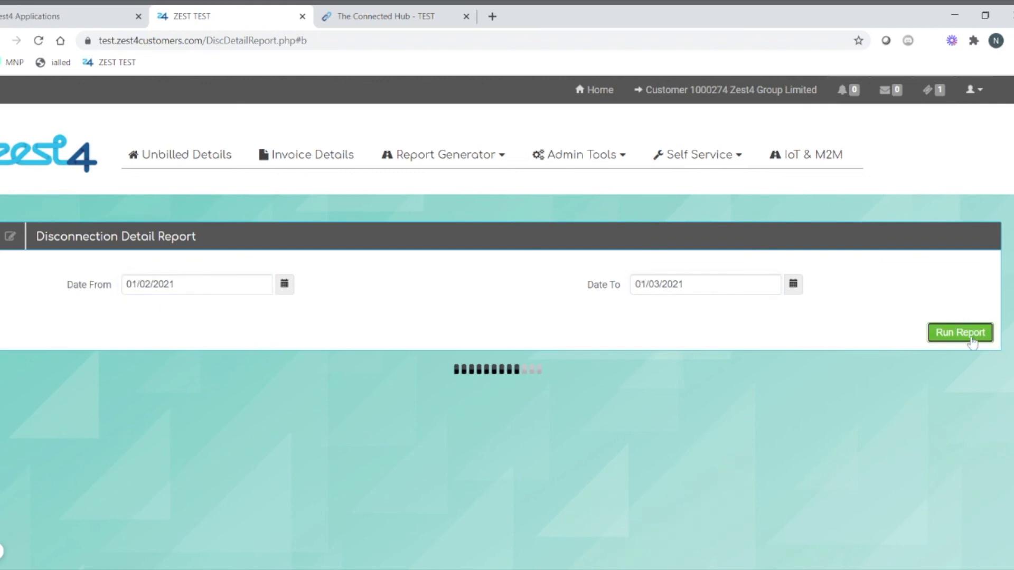